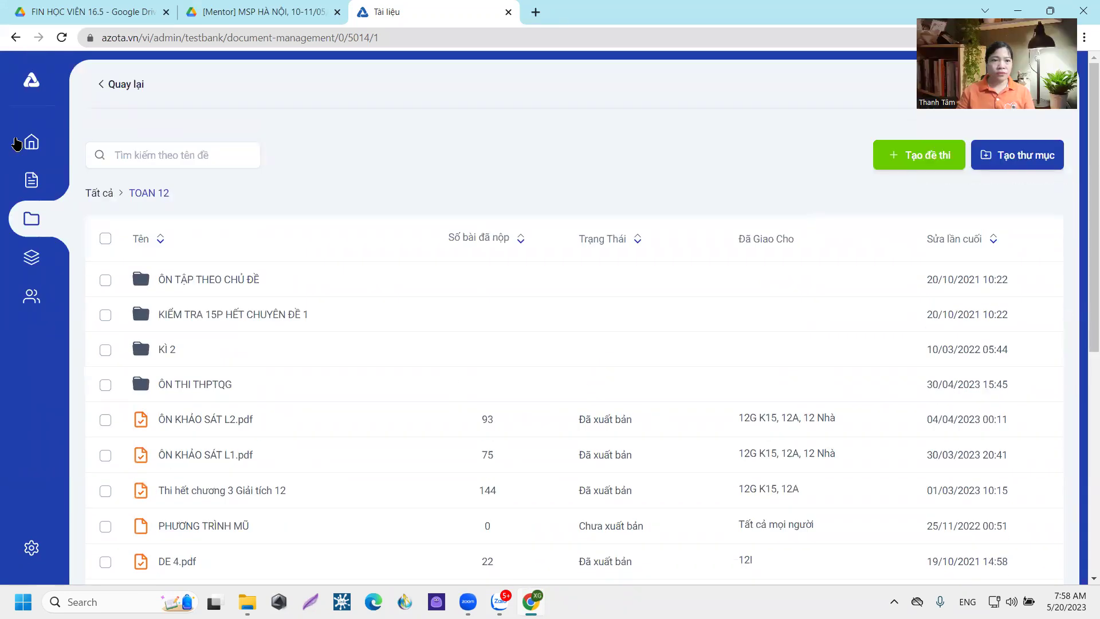
Go from the home page to the exam library (Đề thi) and open the TOAN 12 folder.
left_click(31, 142)
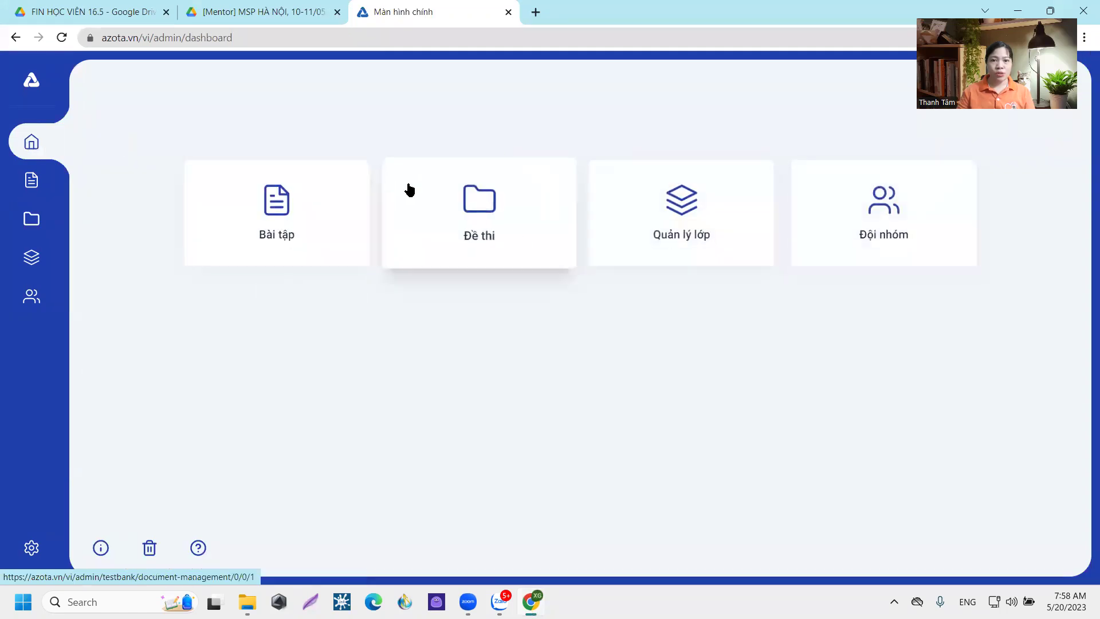
left_click(483, 201)
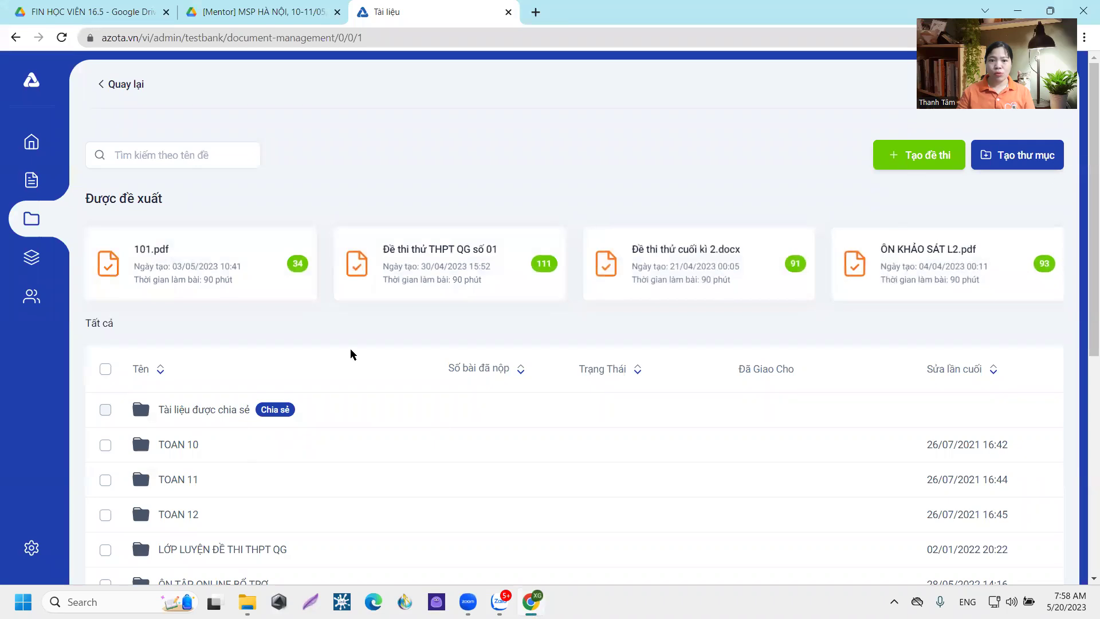
scroll(219, 504, "down", 1)
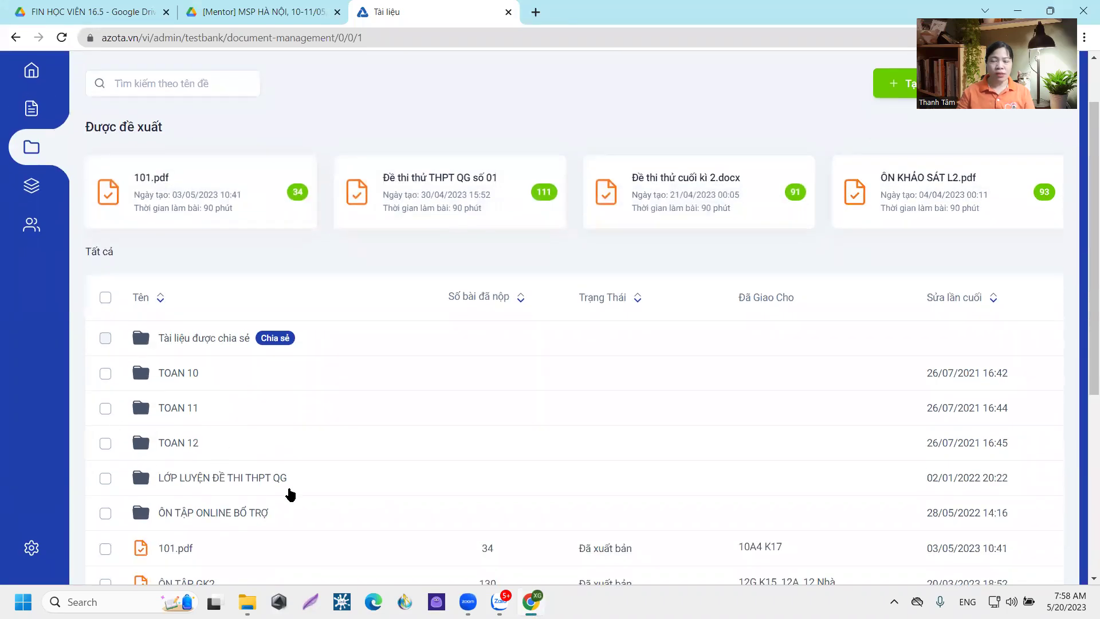
scroll(442, 459, "up", 1)
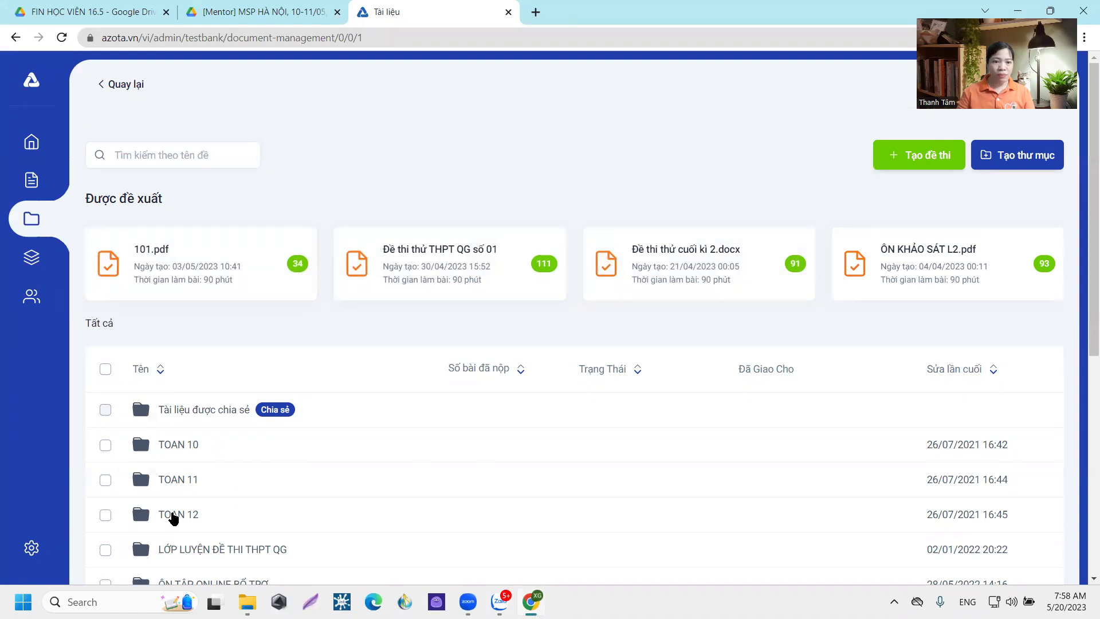
scroll(184, 551, "down", 1)
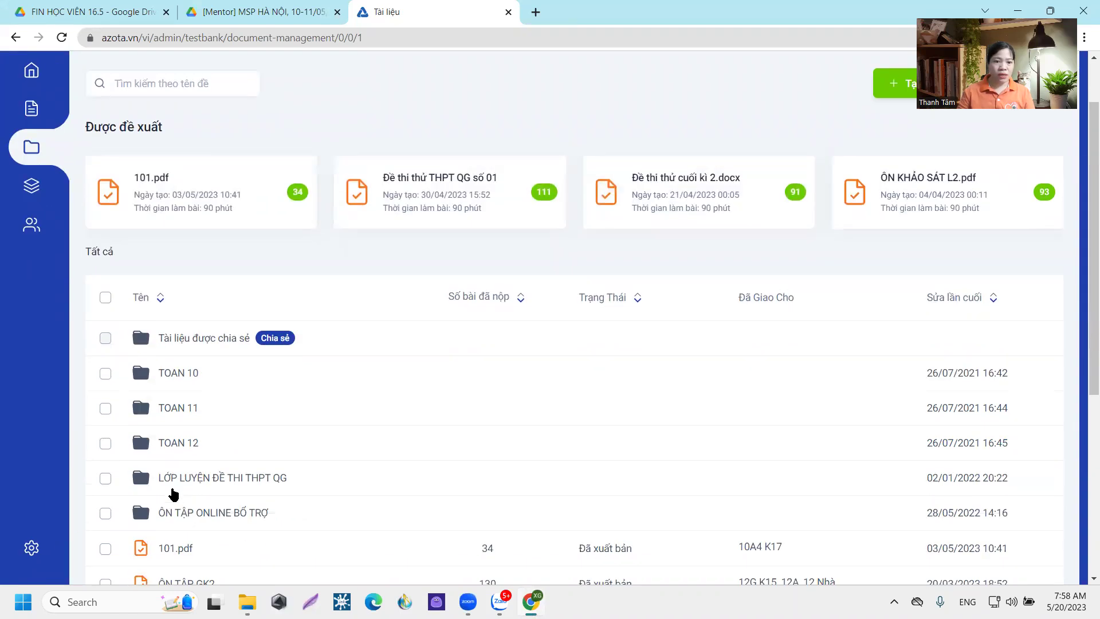
scroll(172, 491, "down", 1)
left_click(171, 369)
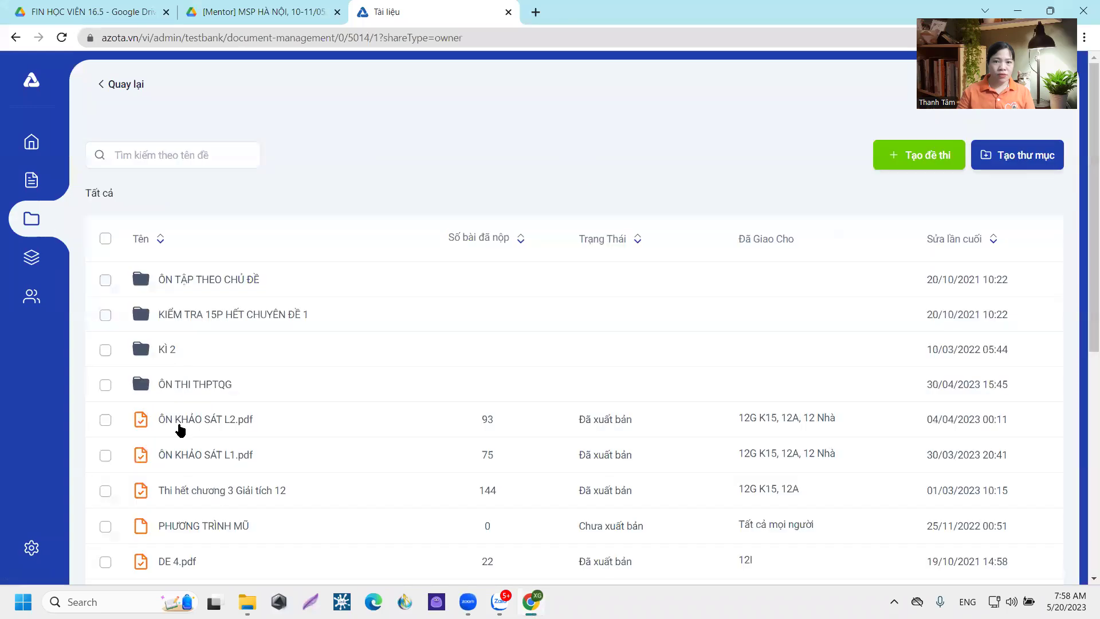
Open the ÔN THI THPTQG subfolder, reload the page to load its contents, and enter the Ở NHÀ folder.
left_click(184, 385)
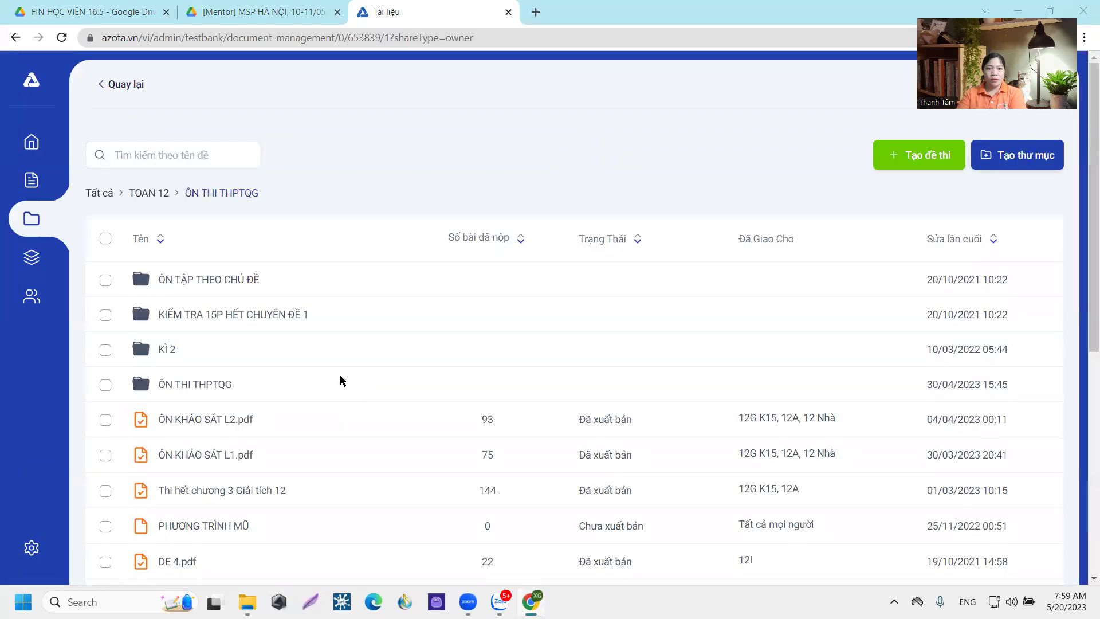
double_click(192, 383)
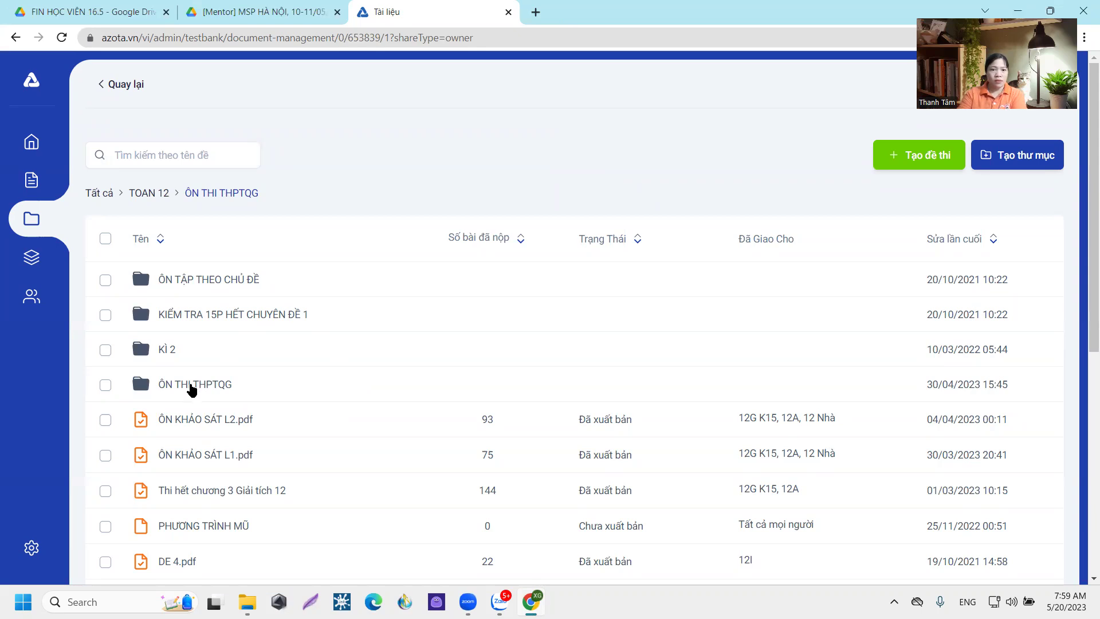
double_click(148, 390)
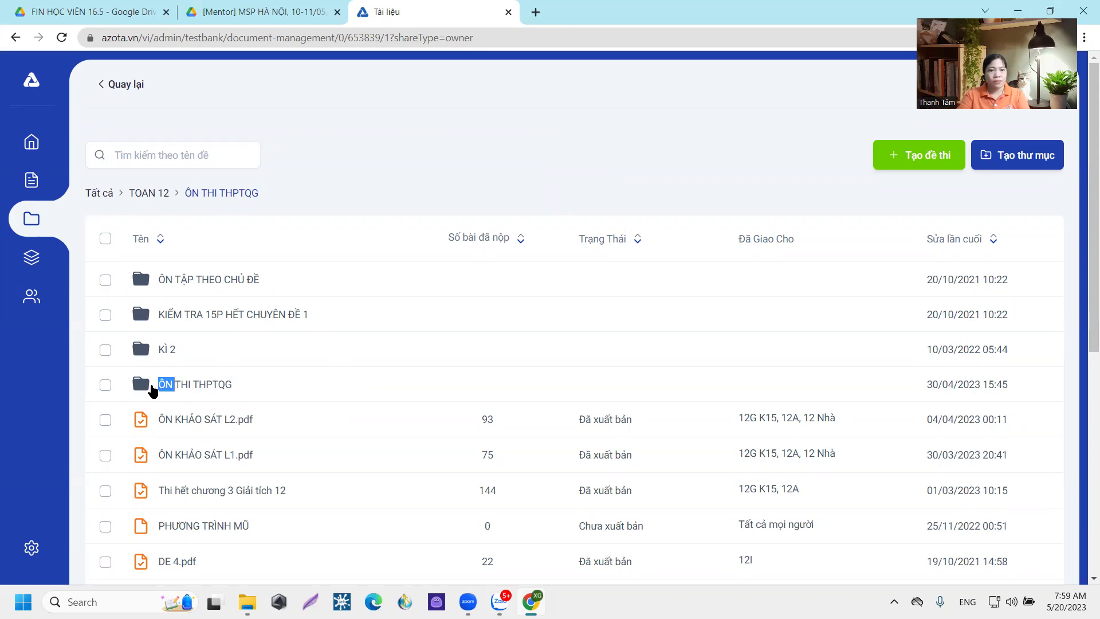
double_click(141, 390)
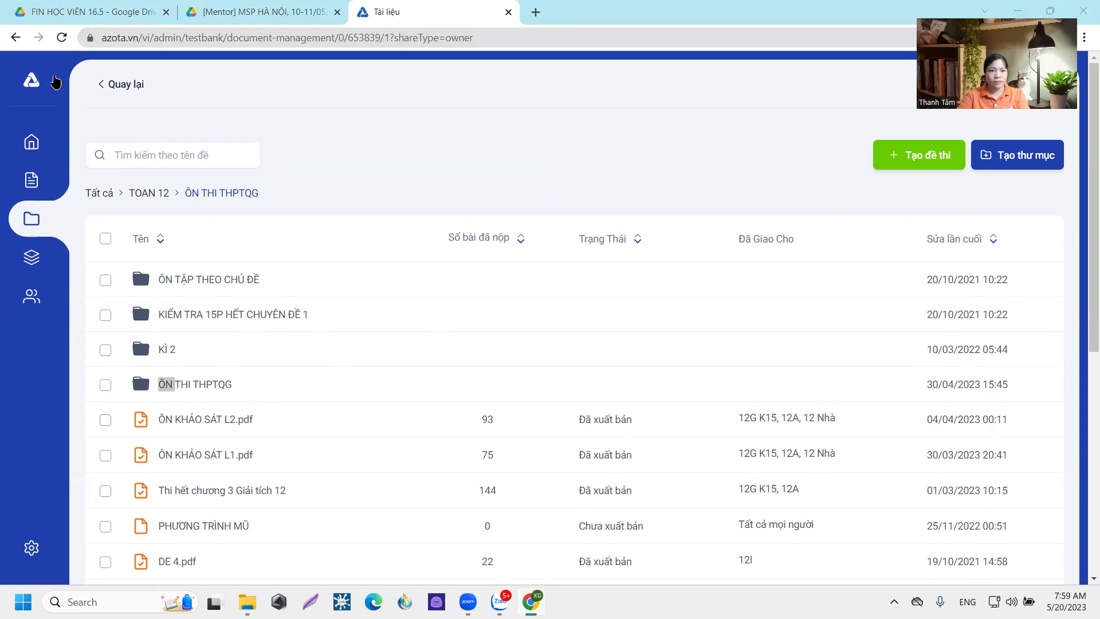
left_click(62, 37)
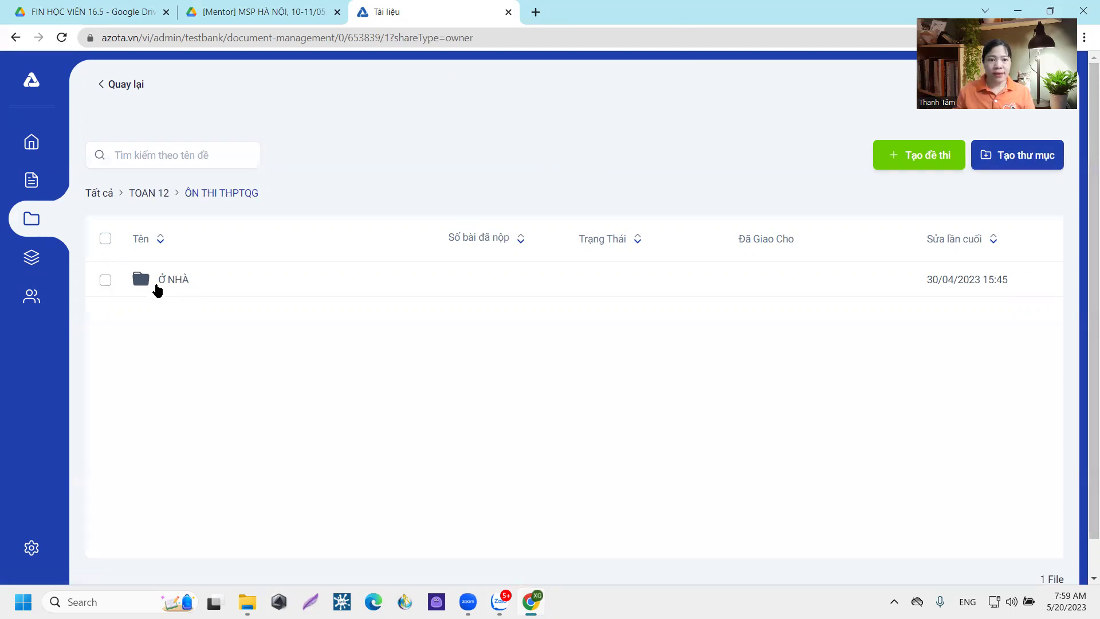
left_click(164, 279)
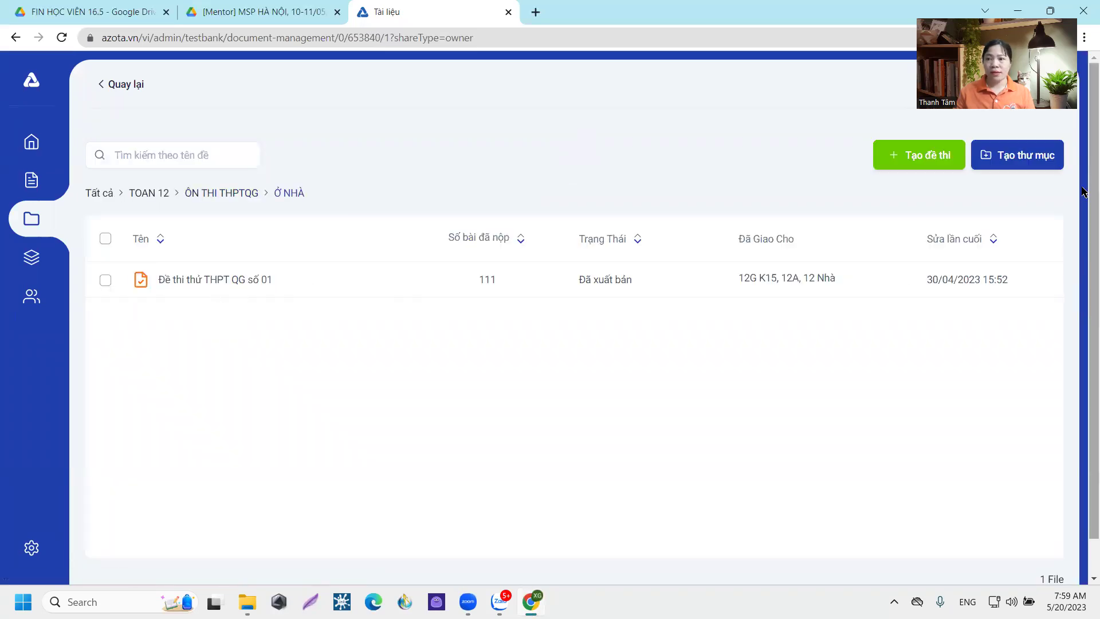
left_click(910, 159)
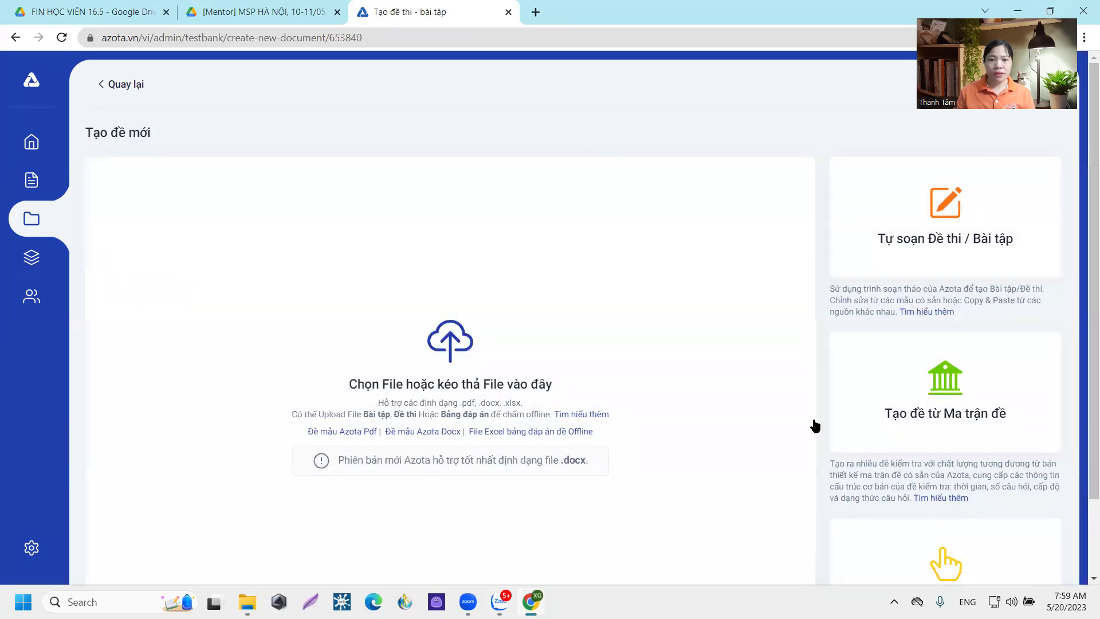
left_click(103, 85)
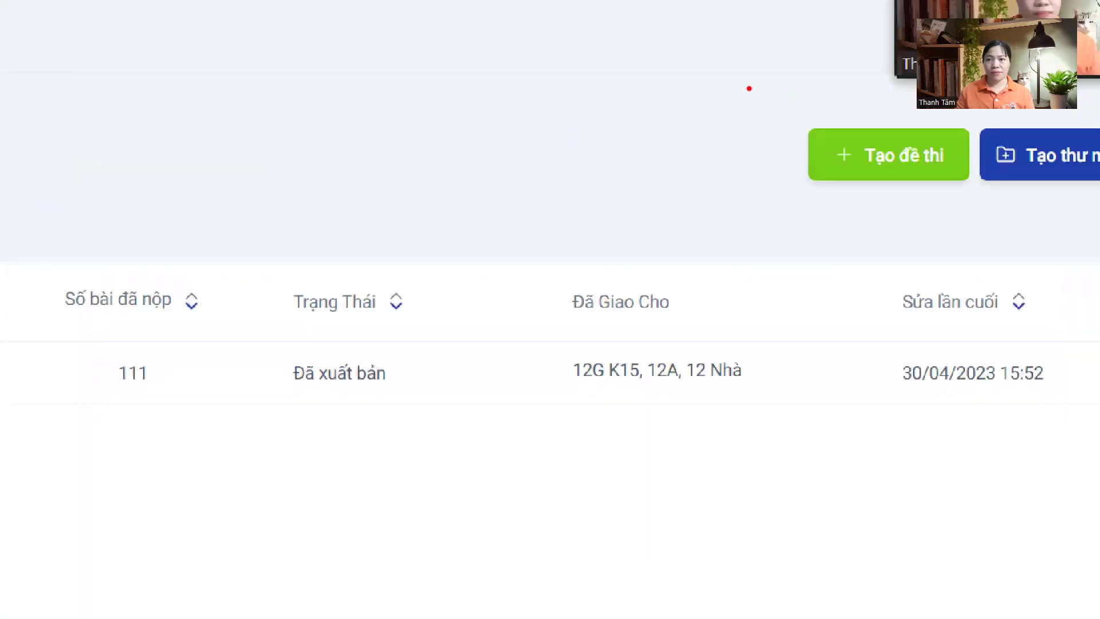
left_click_drag(747, 126, 979, 189)
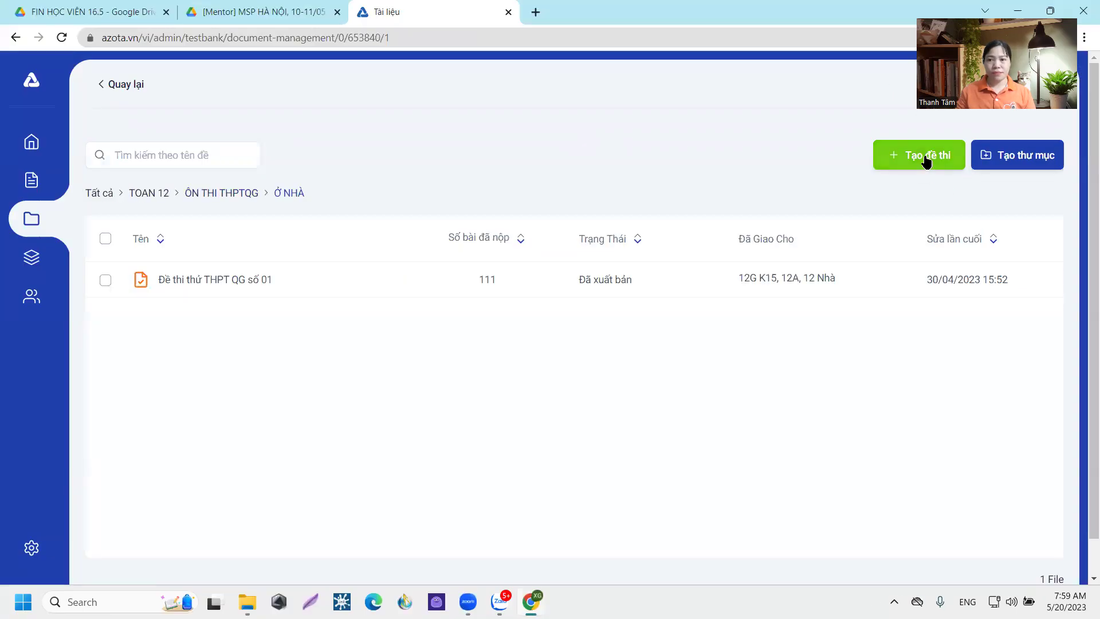
Create a new exam by uploading the ĐỀ VIP 3 Word document from the local Ở NHÀ folder.
left_click(905, 155)
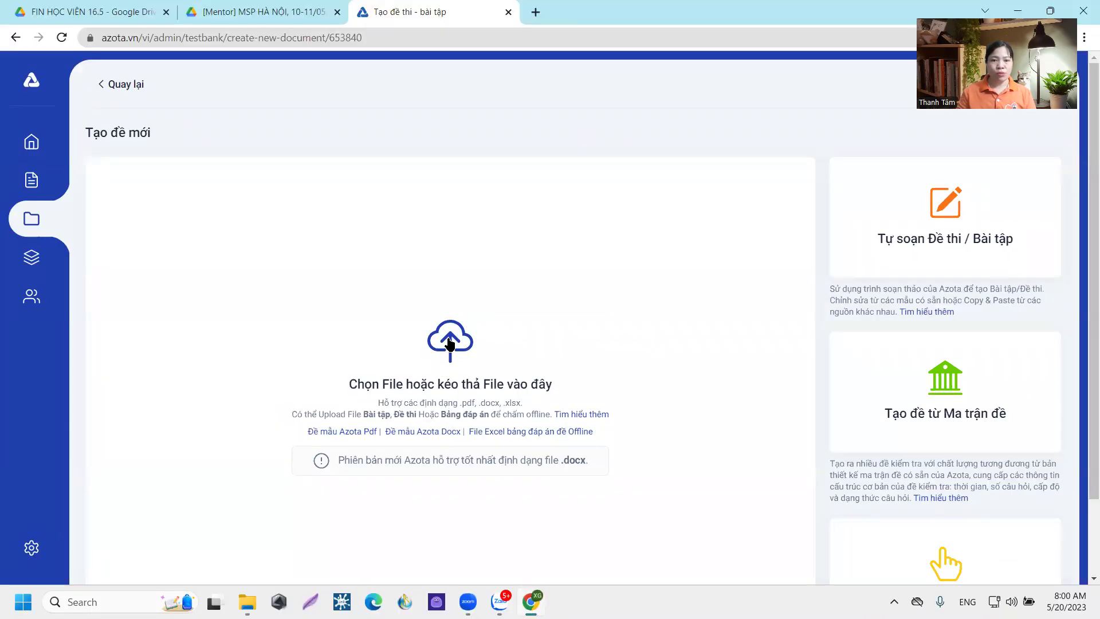
left_click(450, 343)
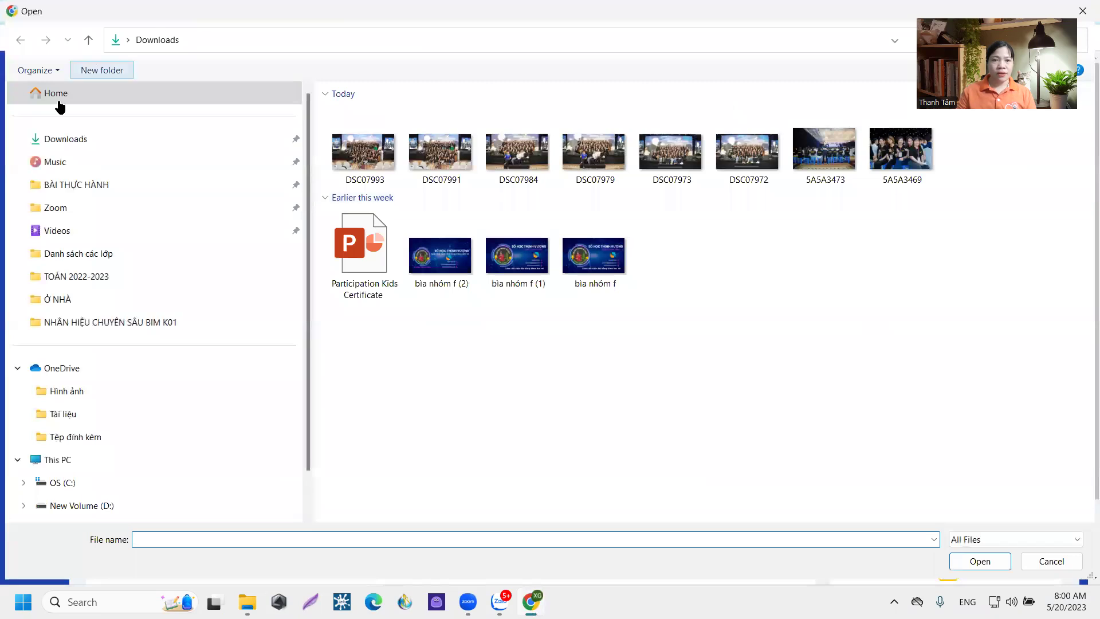
left_click(54, 299)
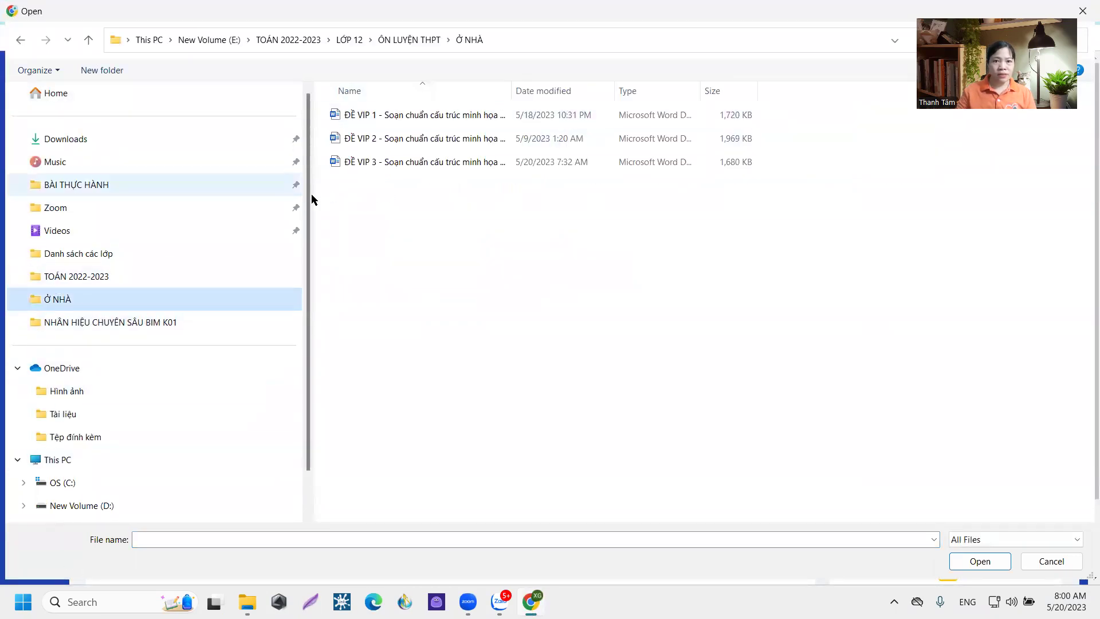
left_click(367, 163)
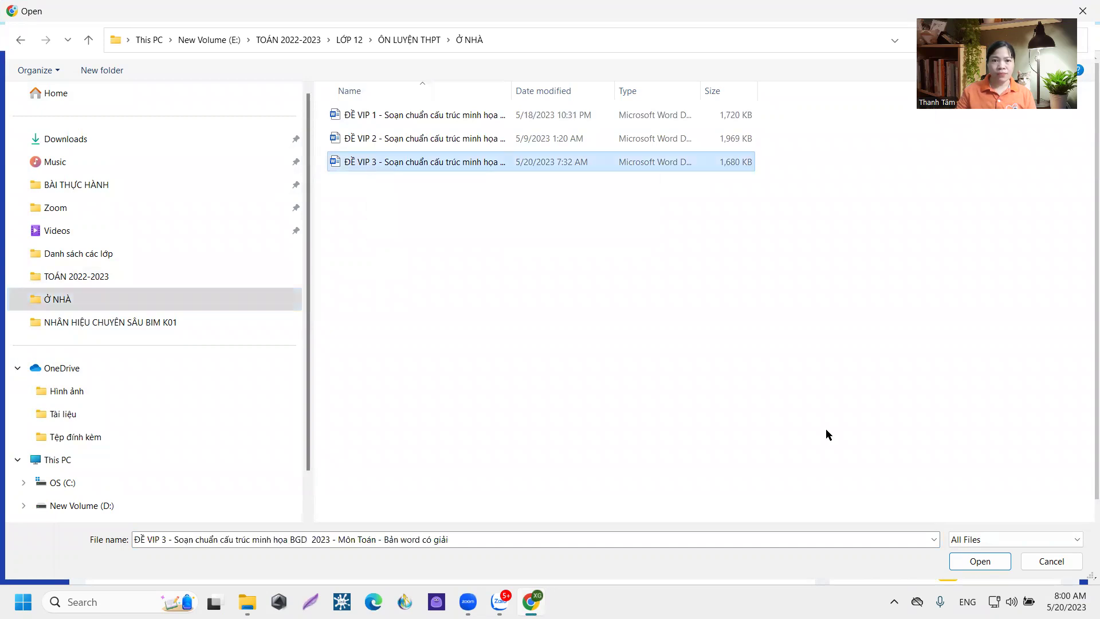
left_click(986, 567)
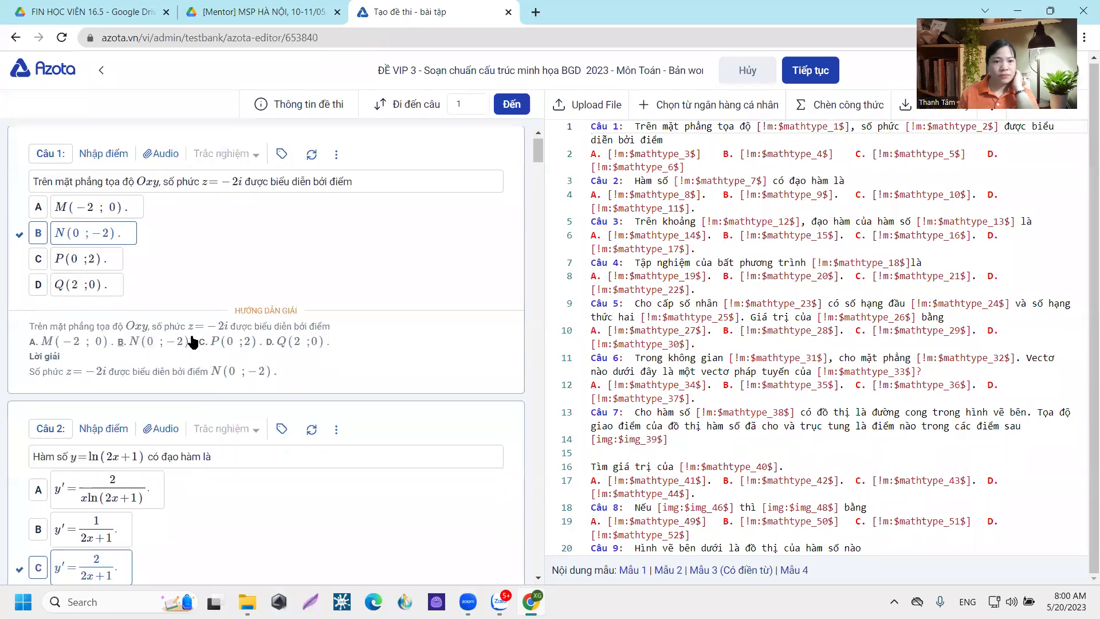
Review the imported questions, mark B (m ≥ 6) as the correct answer to Câu 10, and check for further unanswered questions.
scroll(60, 365, "down", 10)
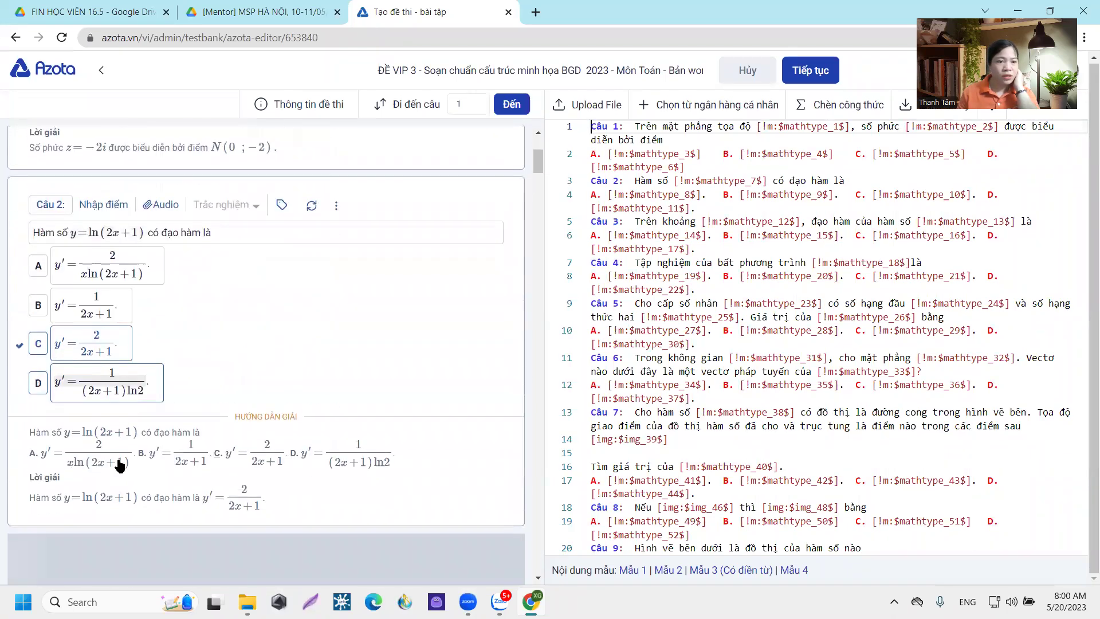
scroll(166, 422, "down", 8)
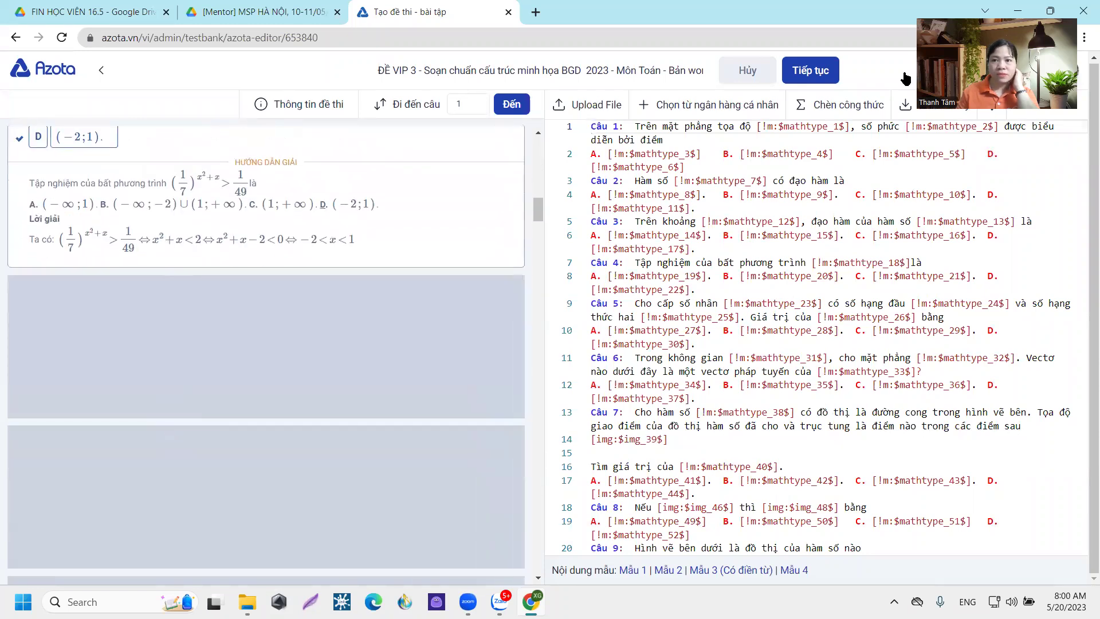
left_click(811, 70)
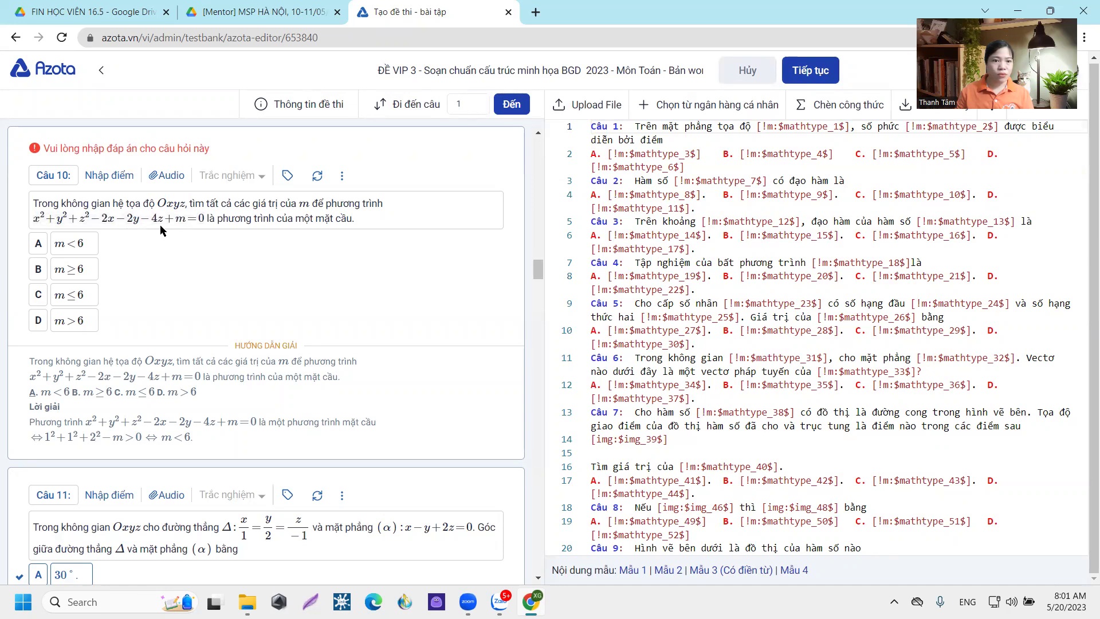
left_click(38, 245)
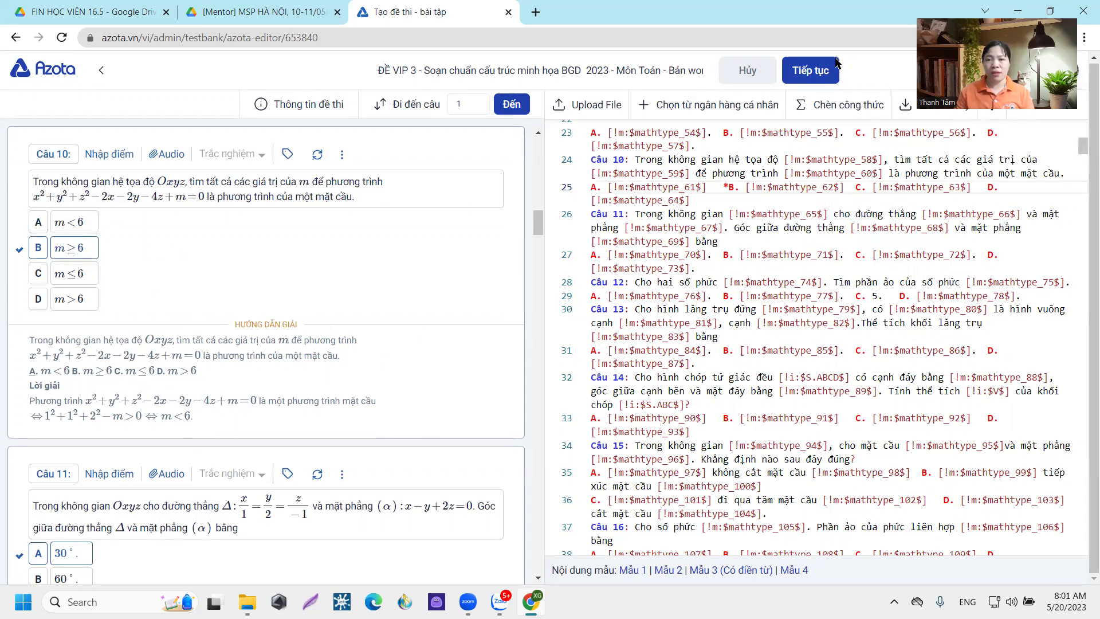
left_click(807, 72)
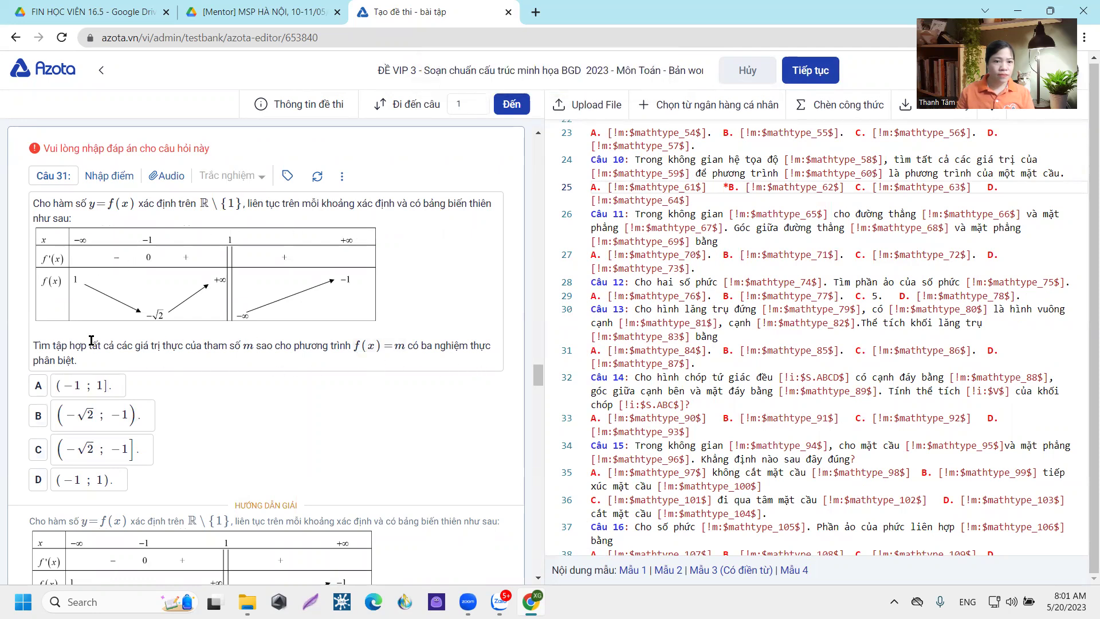
Mark option C, (−√2; −1], as the correct answer to Câu 31.
left_click(115, 417)
left_click(101, 365)
left_click(95, 383)
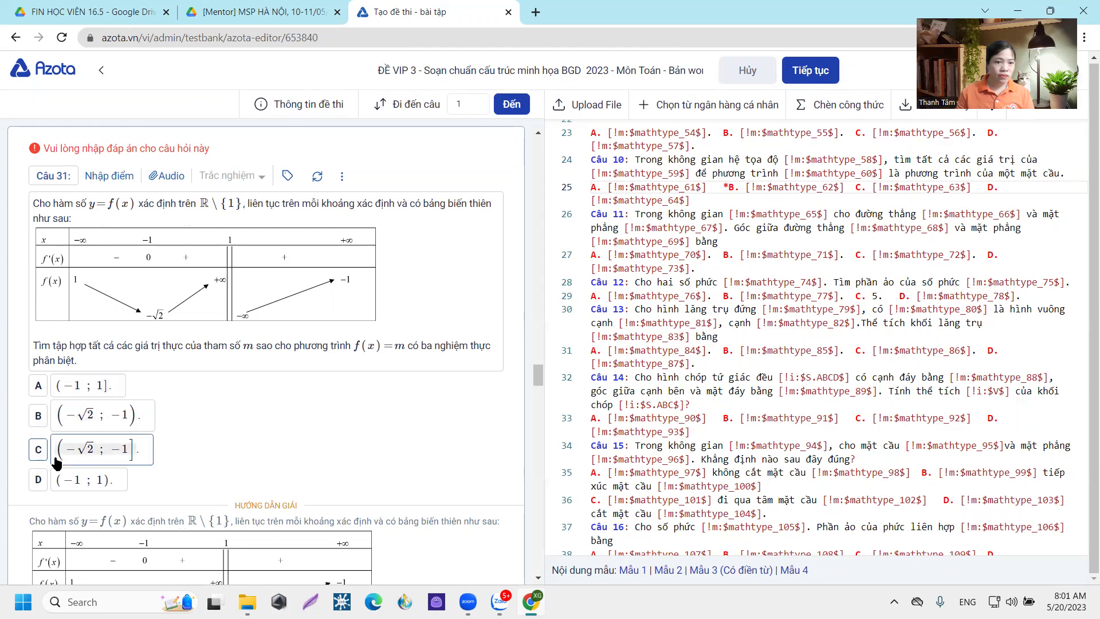
left_click(51, 477)
left_click(49, 460)
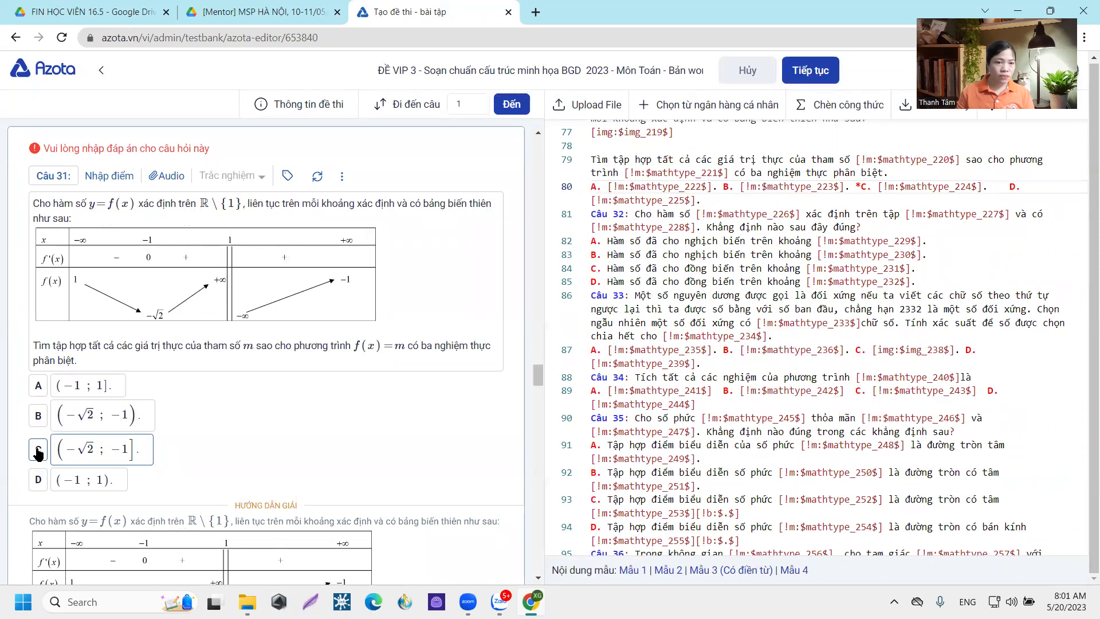
Mark option A as the correct answer to Câu 32 and continue to the exam's general configuration.
scroll(27, 452, "down", 5)
left_click(36, 437)
scroll(229, 418, "down", 4)
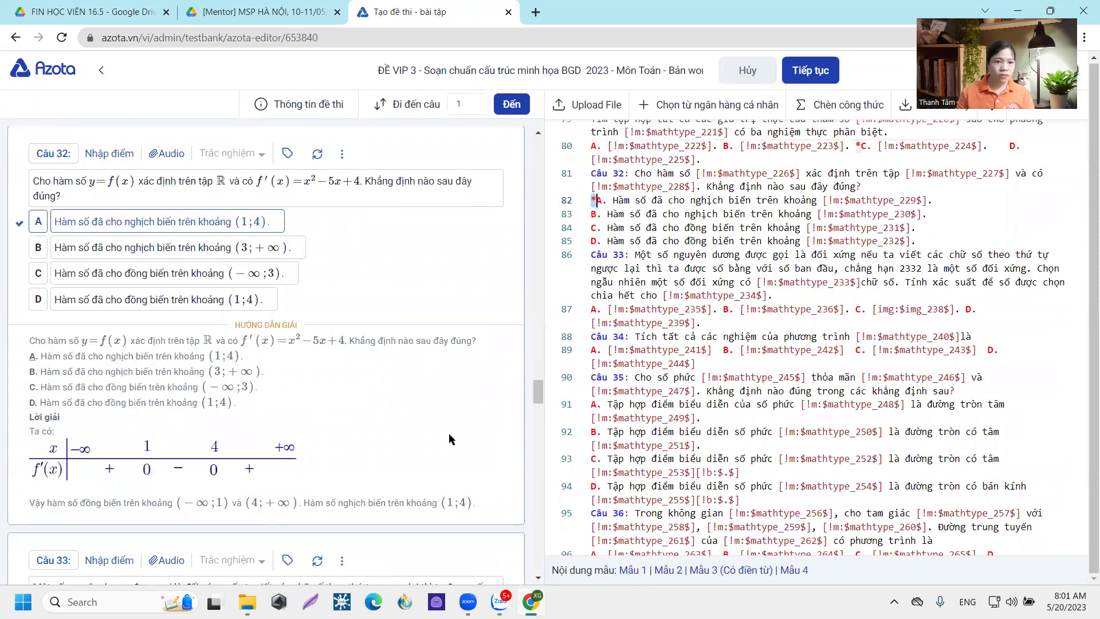
scroll(448, 434, "down", 5)
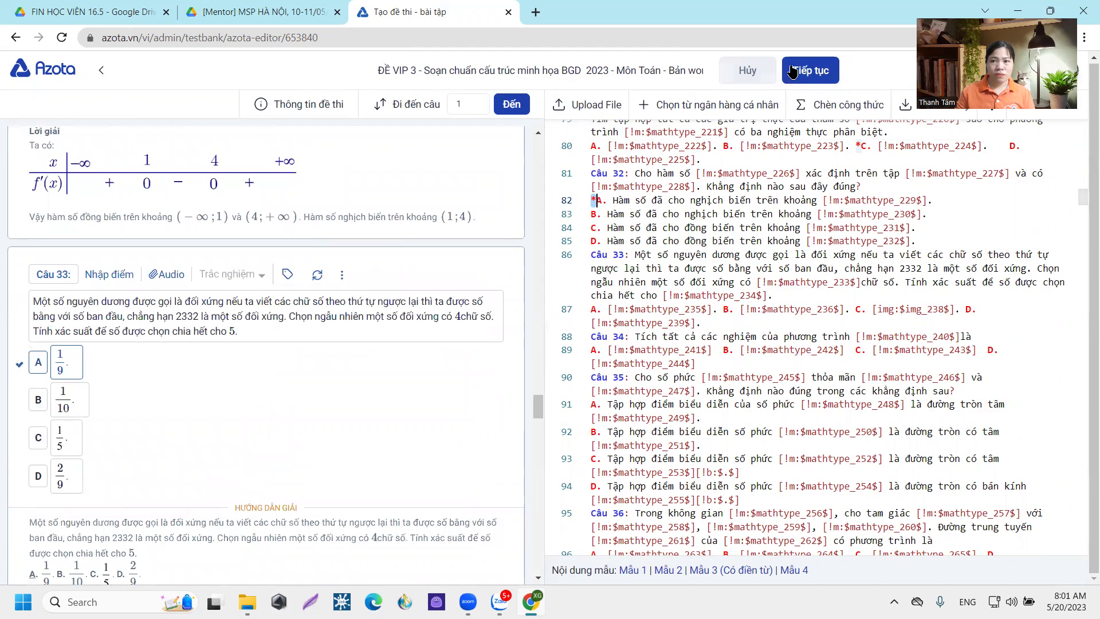
left_click(812, 71)
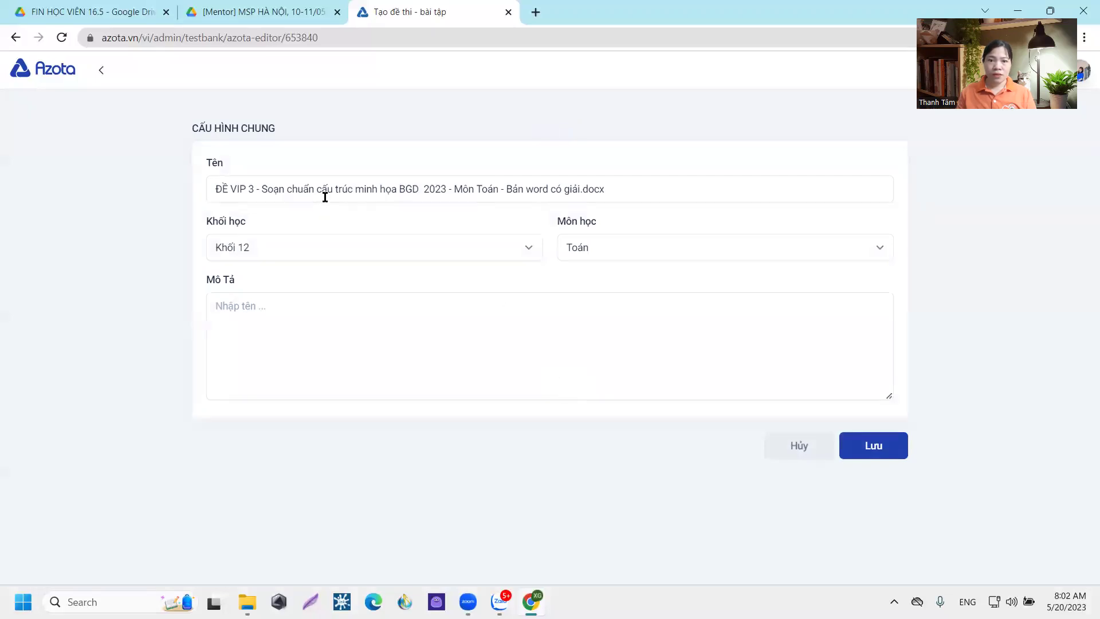
Replace the exam's name with ĐỀ THI THỬ SỐ 03.
left_click_drag(612, 188, 160, 191)
type("ĐỀ")
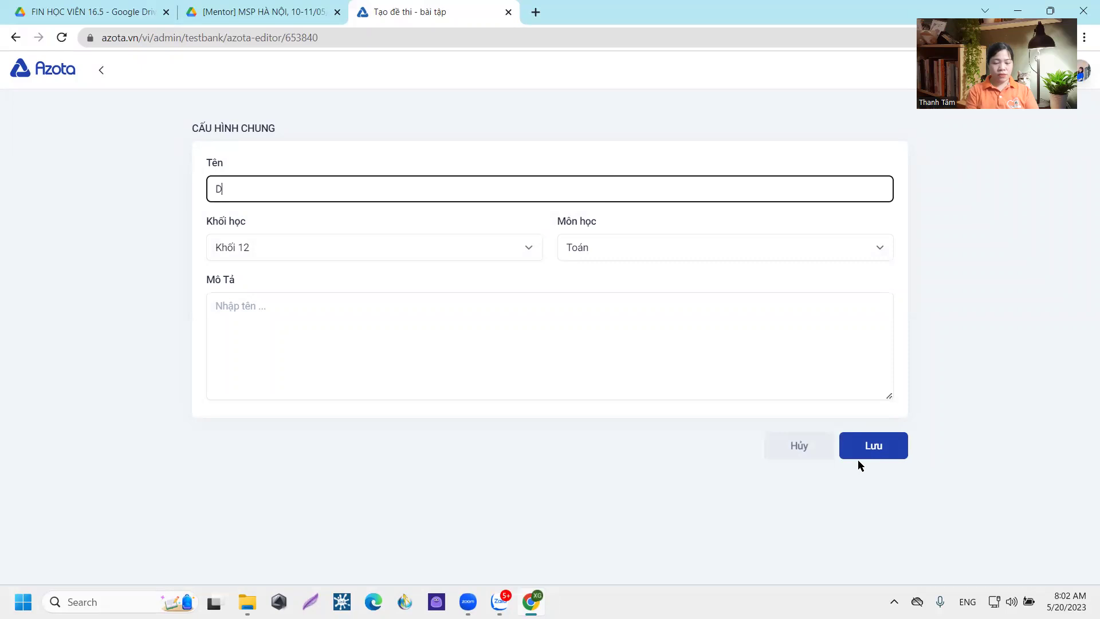
type(" THI THỬ SỐ 03")
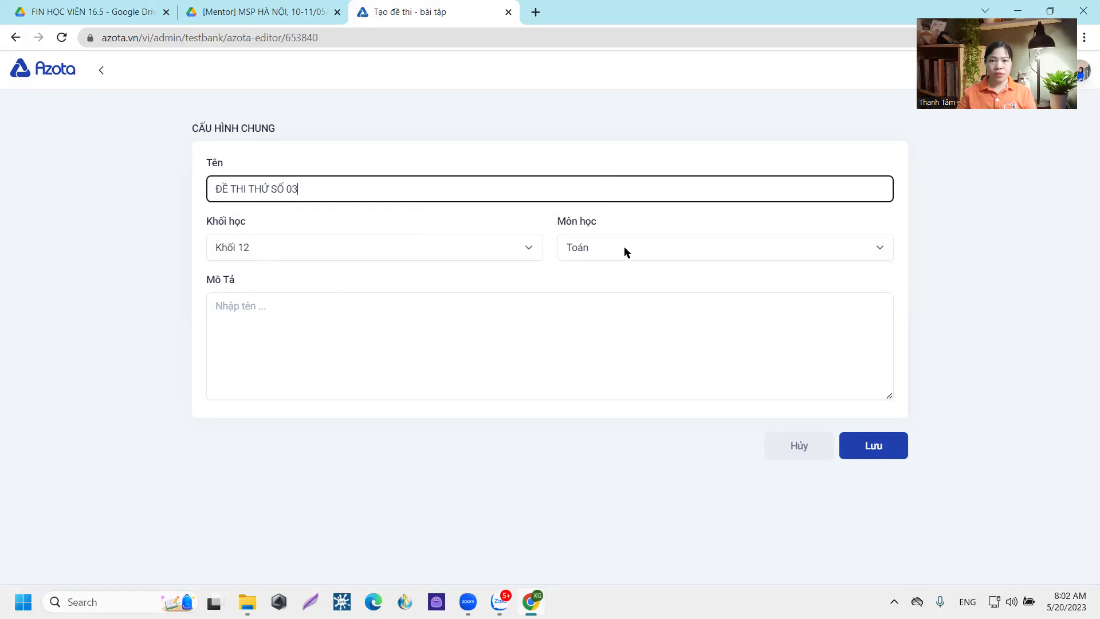
Add the description "Đề thi gồm 50 câu trắc nghiệm. Thời gian làm bài 90 phút" and save the exam.
left_click(237, 307)
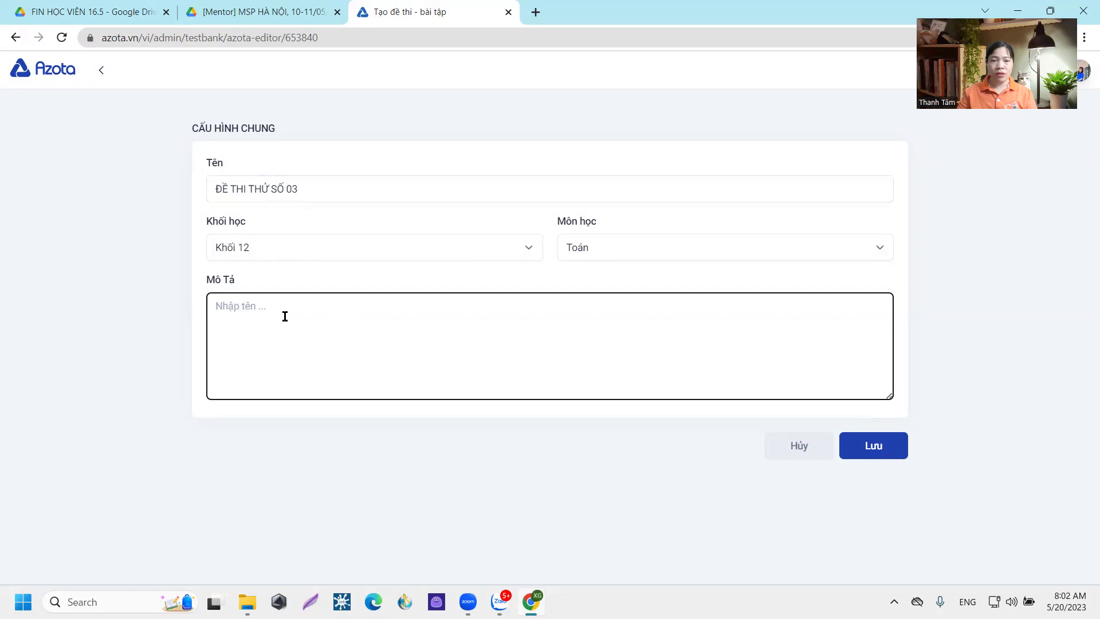
type("D")
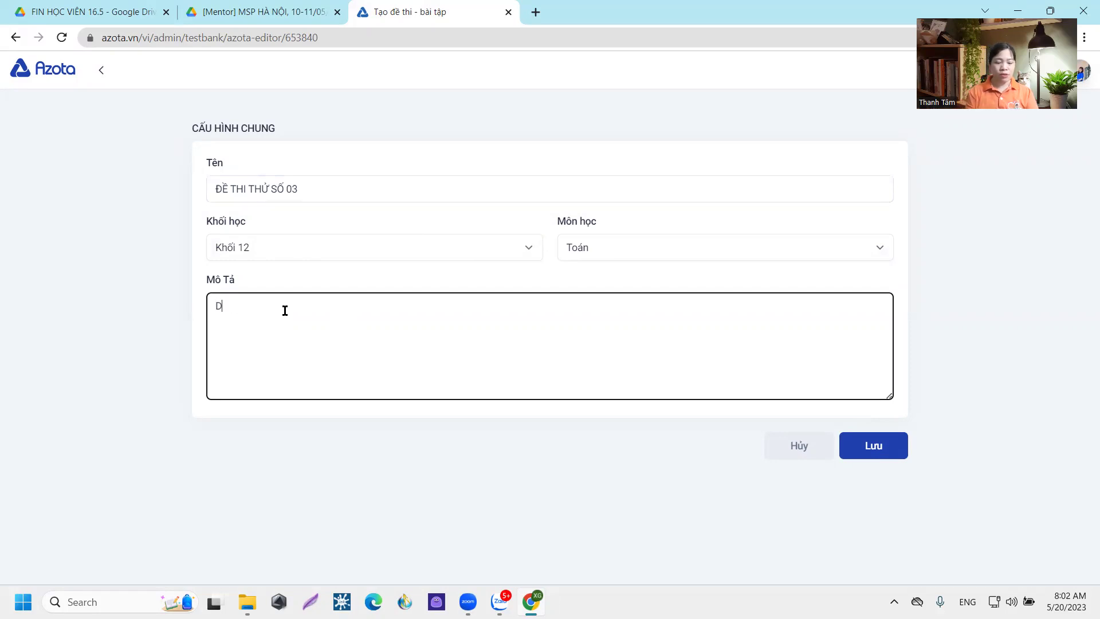
type("ề thi gồm 50 ca")
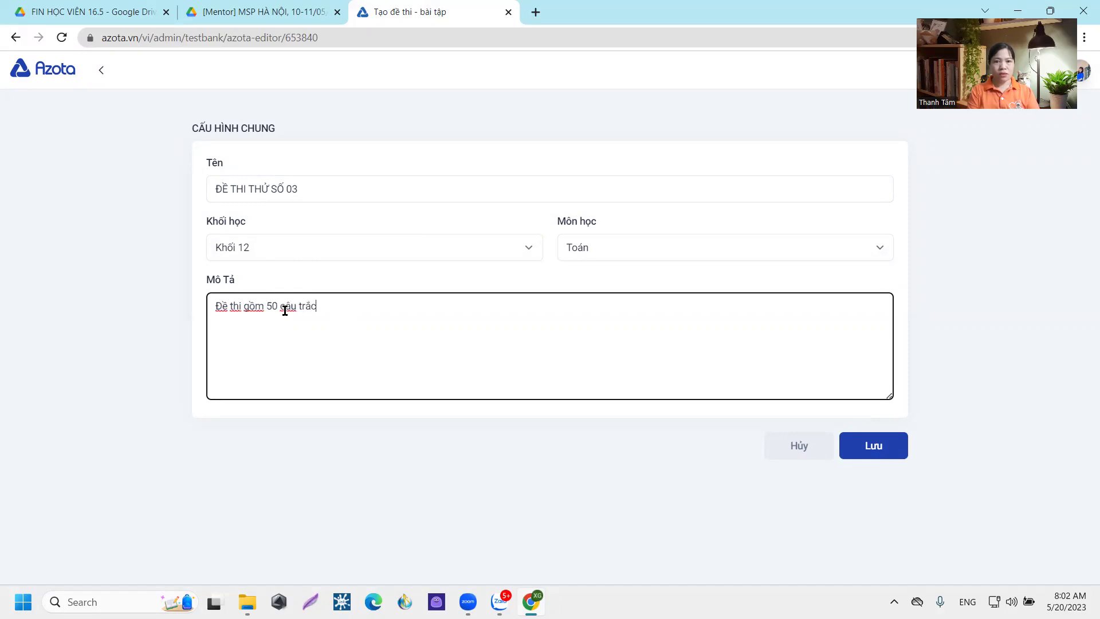
type("u trắc nghiệm")
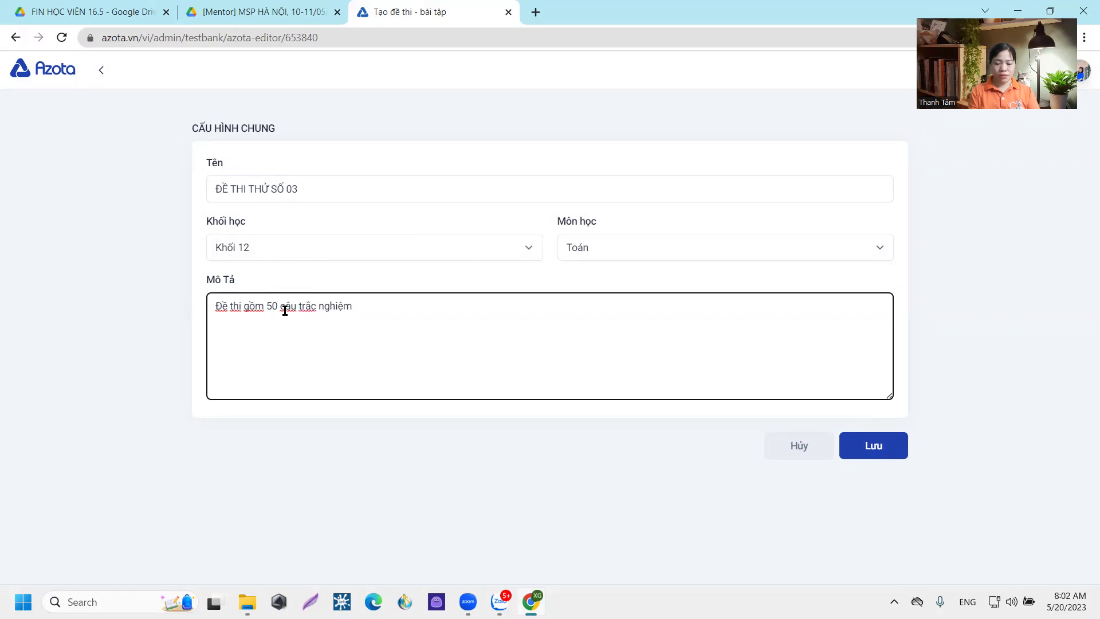
type(". Thời gian ")
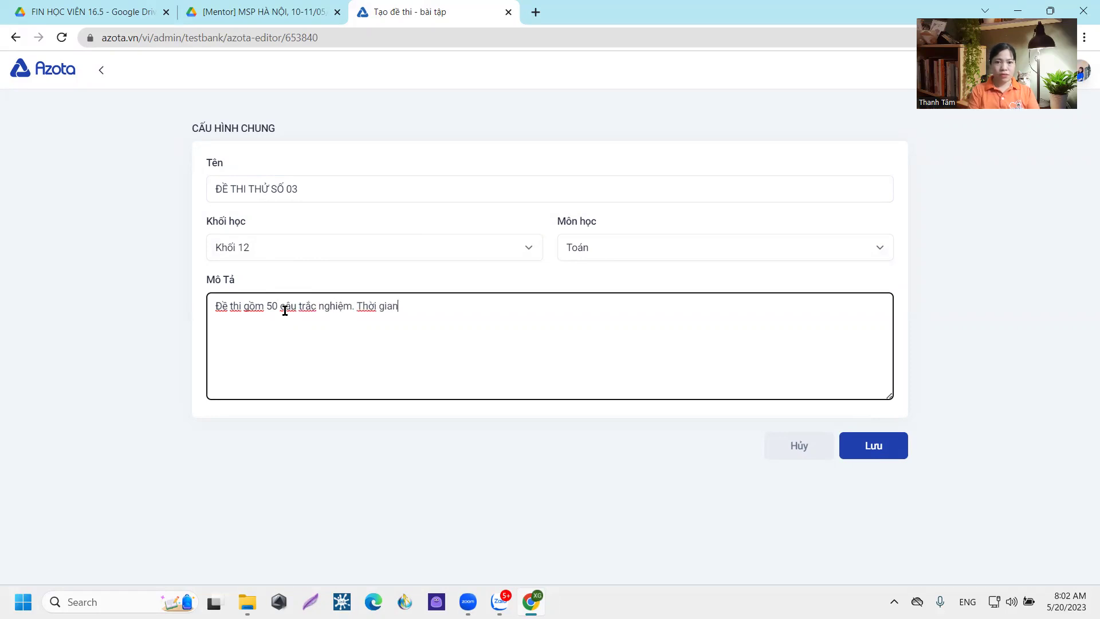
type("làm bài 90 phút")
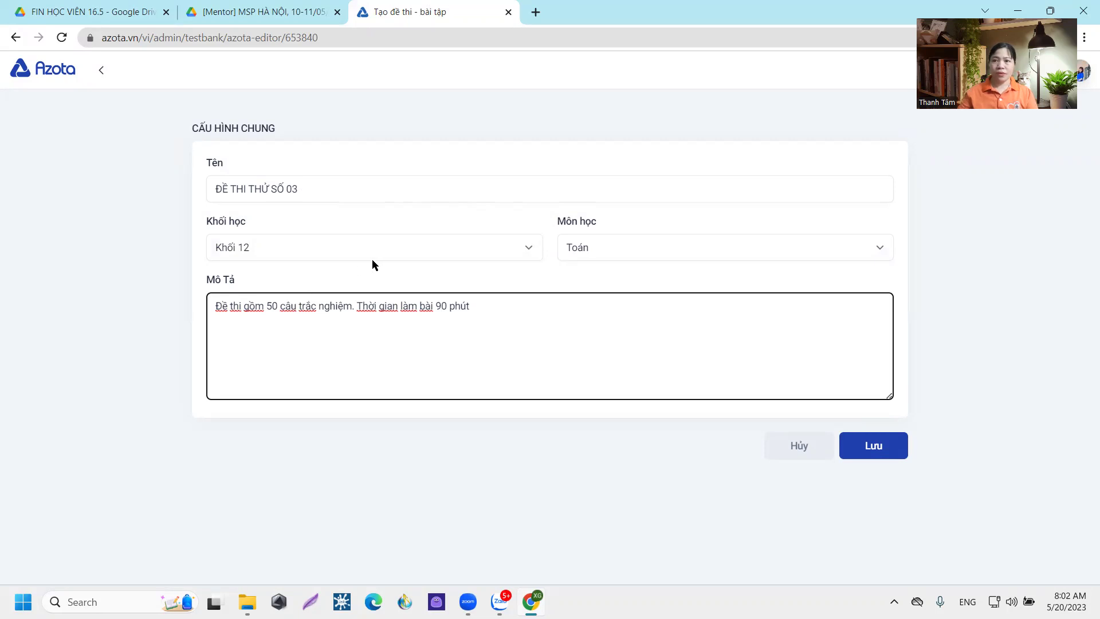
left_click(880, 445)
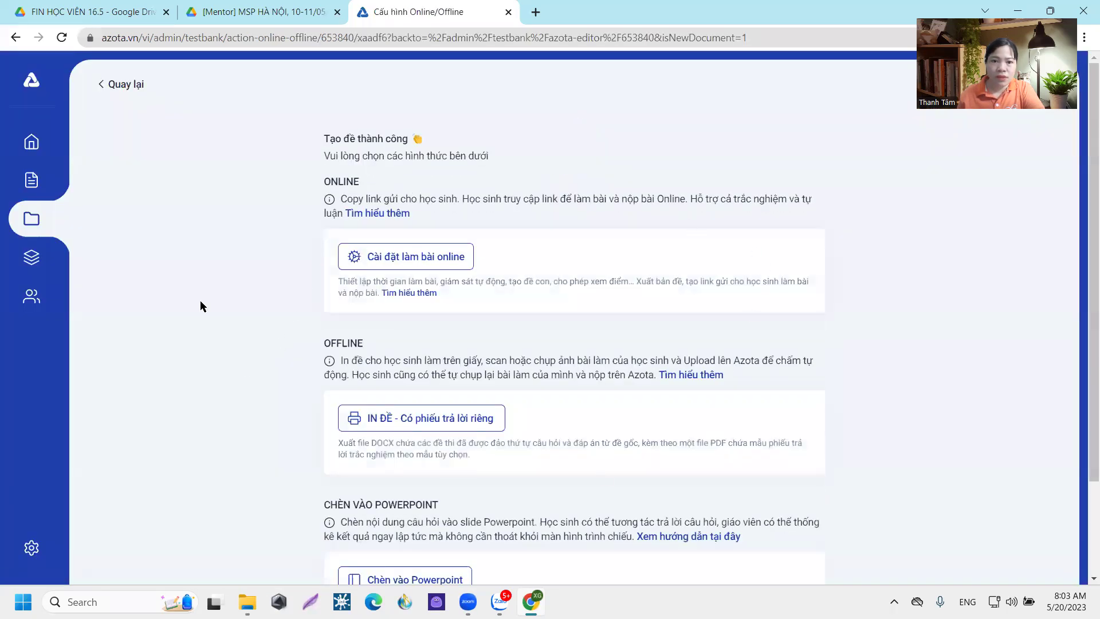
Choose printing the exam with a separate answer sheet and set the number of shuffled versions to 4.
scroll(431, 452, "down", 2)
scroll(430, 448, "up", 2)
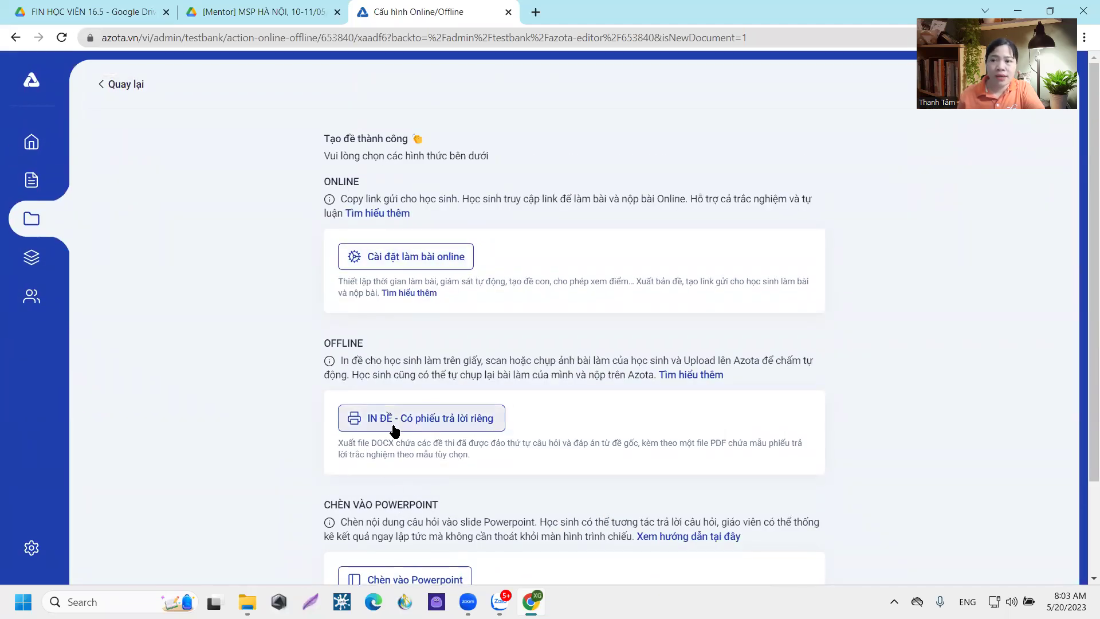
scroll(395, 442, "down", 2)
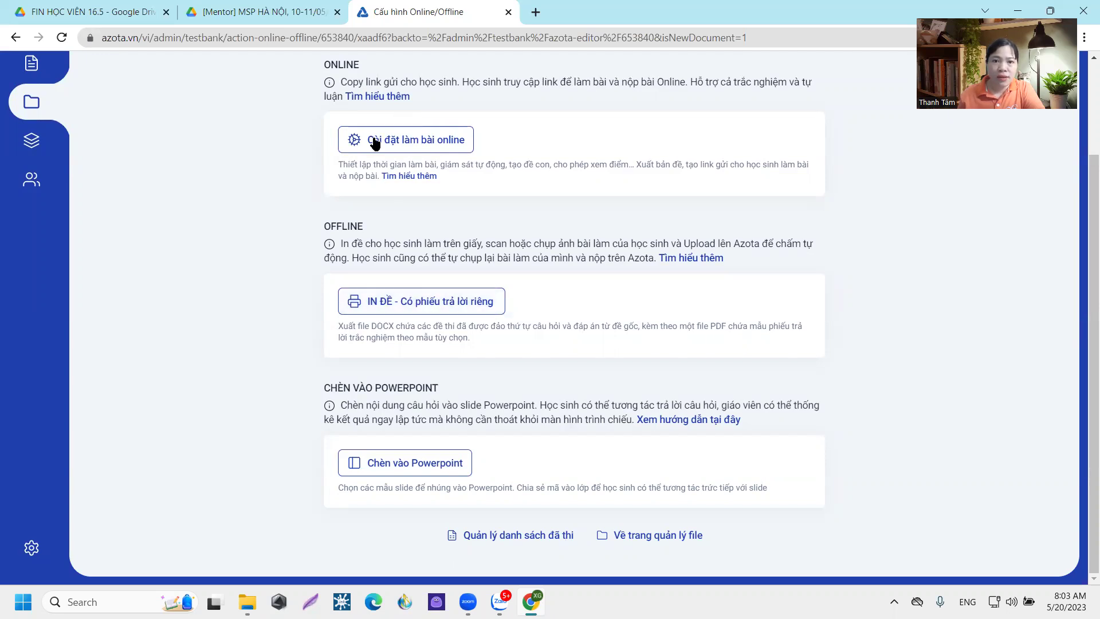
left_click(427, 308)
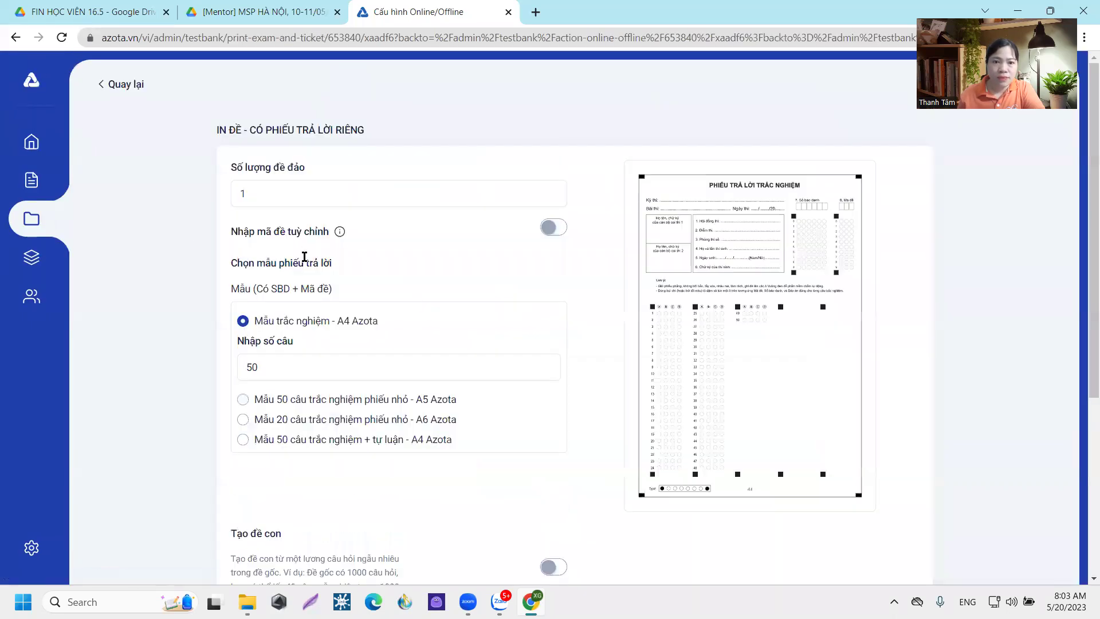
left_click_drag(257, 193, 233, 194)
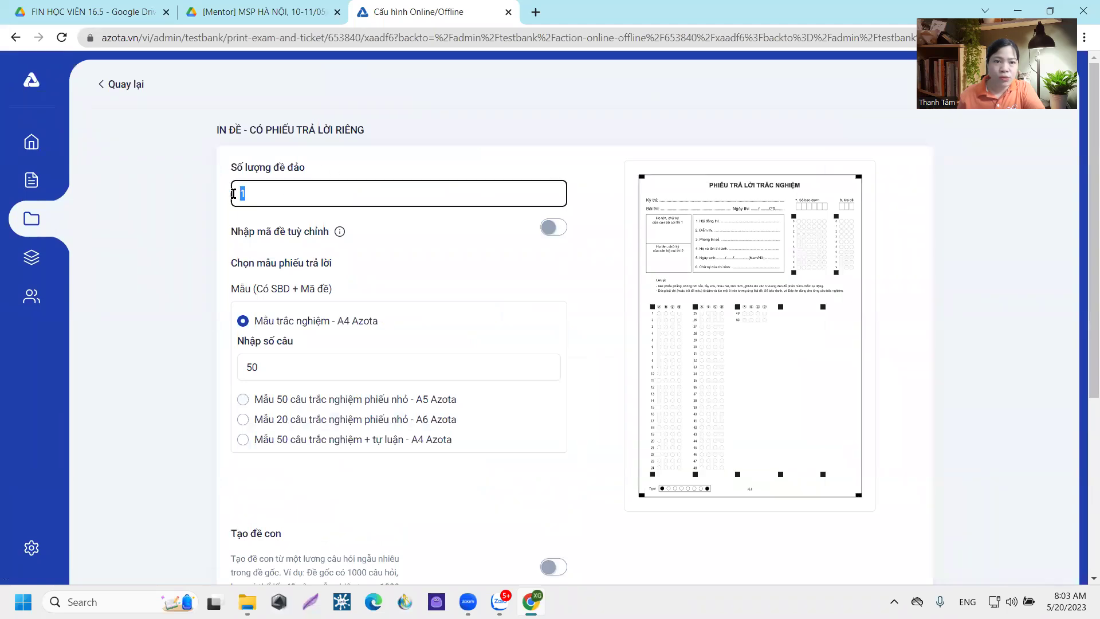
type("4")
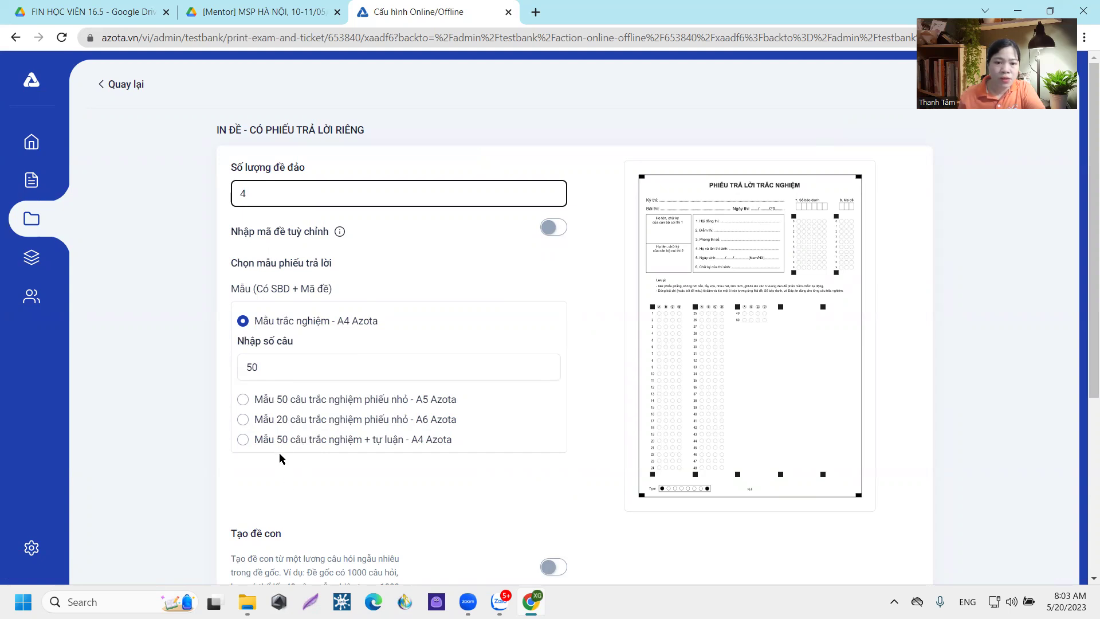
Try out the sub-exam (Tạo đề con) and extra information (Thêm thông tin) options, and switch both back off.
scroll(280, 458, "down", 5)
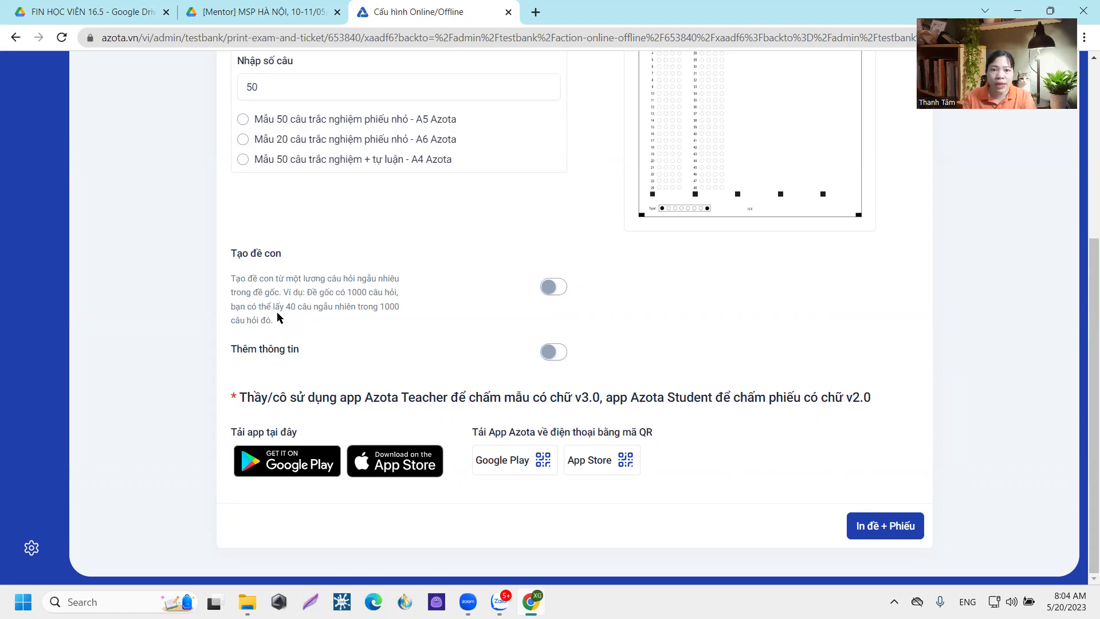
left_click(551, 288)
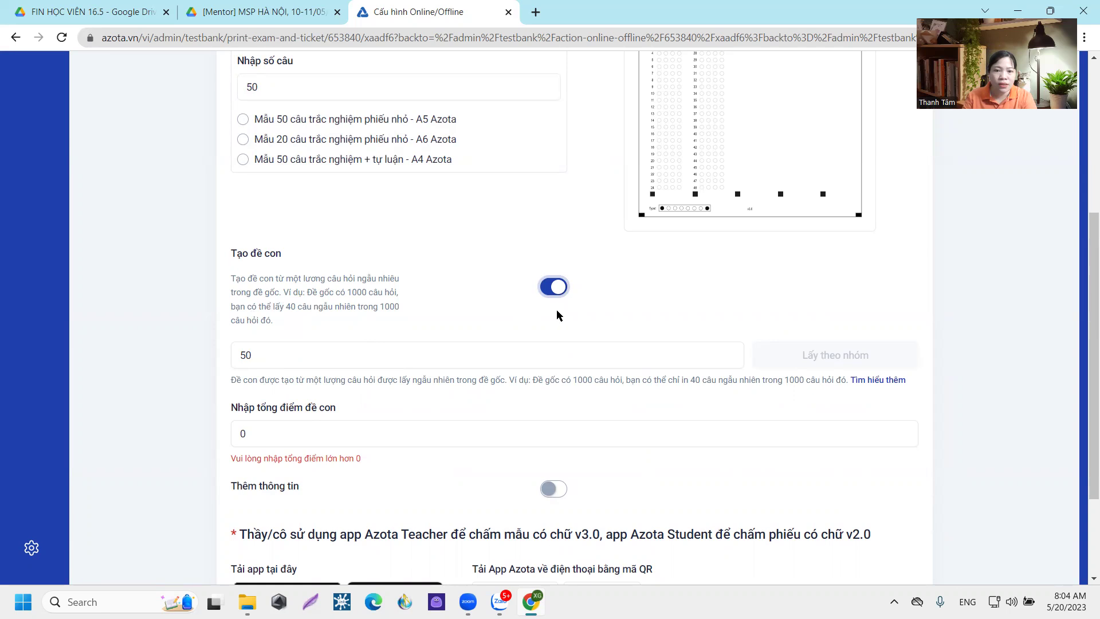
left_click(553, 490)
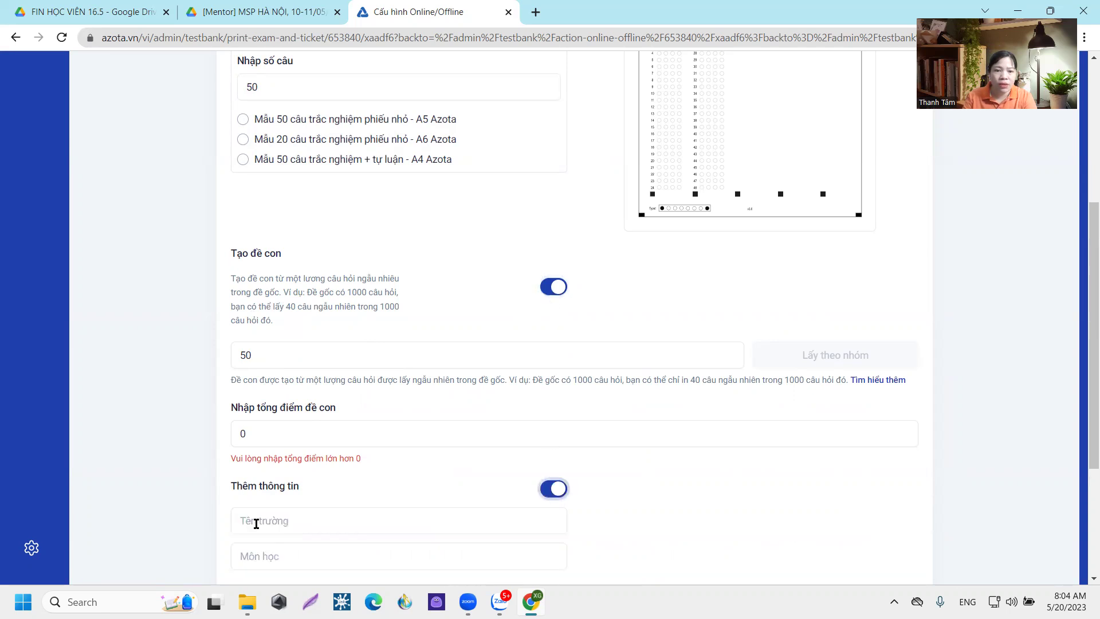
scroll(317, 536, "down", 2)
left_click(554, 347)
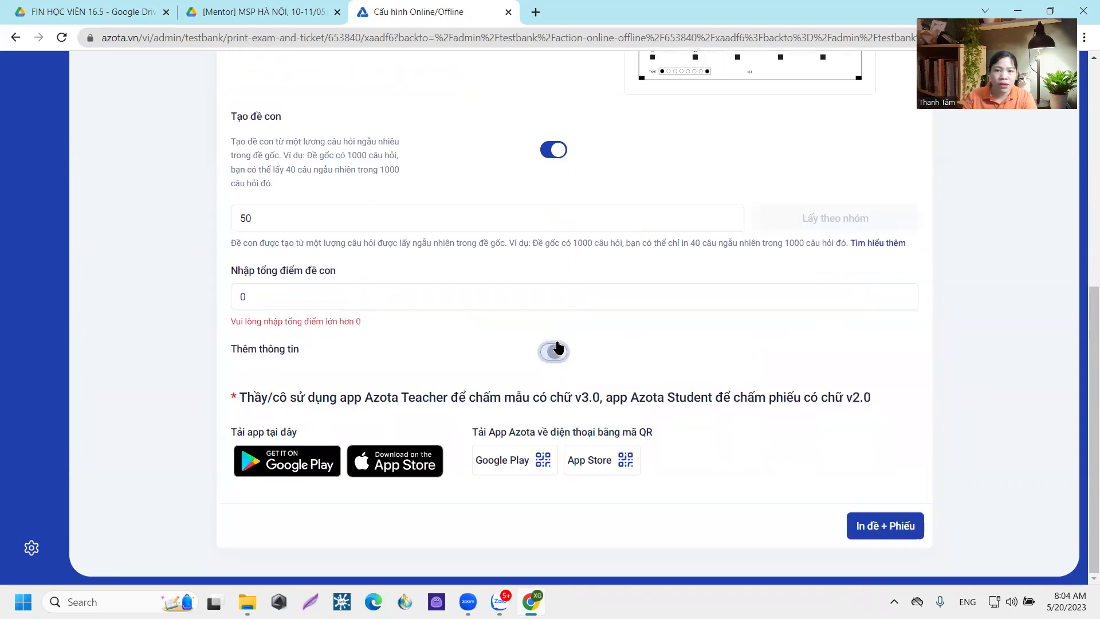
left_click(555, 151)
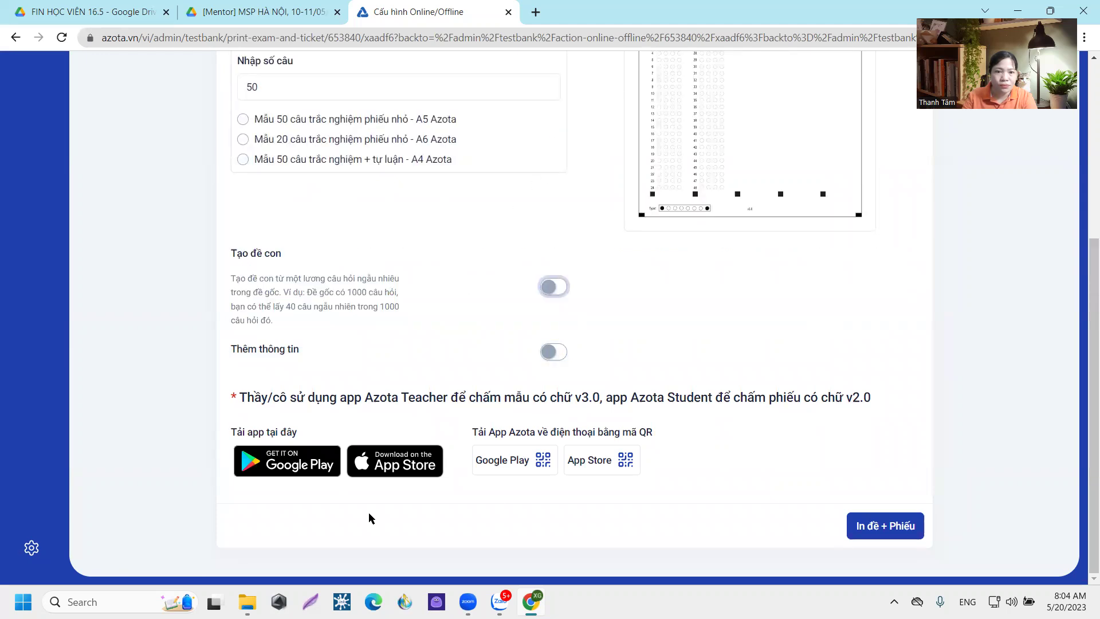
Enable custom exam codes (Nhập mã đề tuỳ chỉnh) for the shuffled versions.
scroll(531, 364, "up", 4)
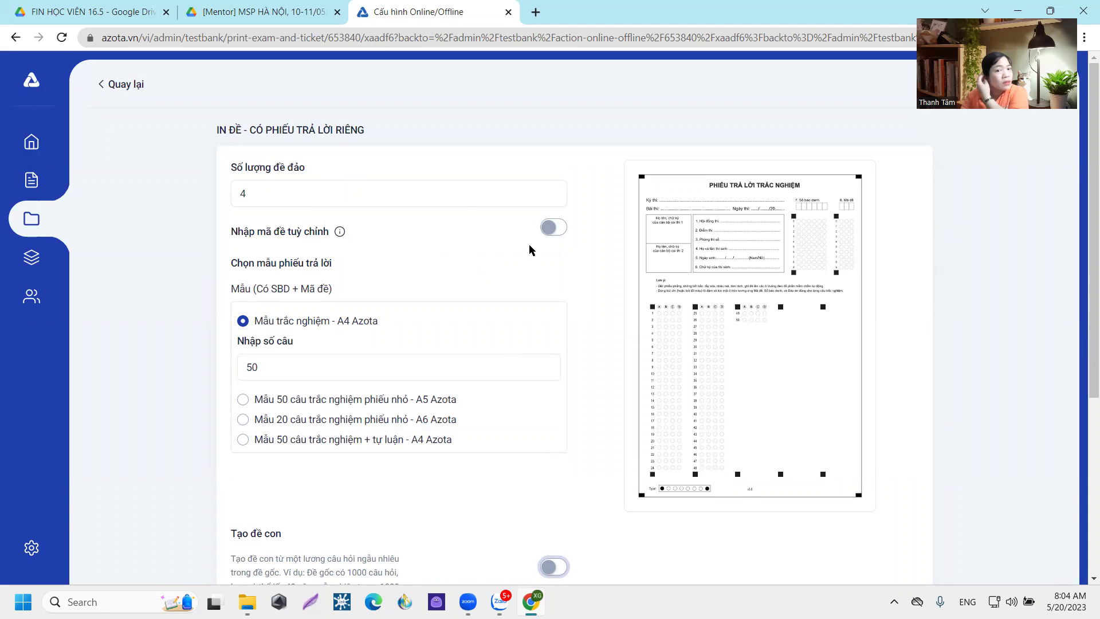
left_click(554, 237)
left_click(287, 256)
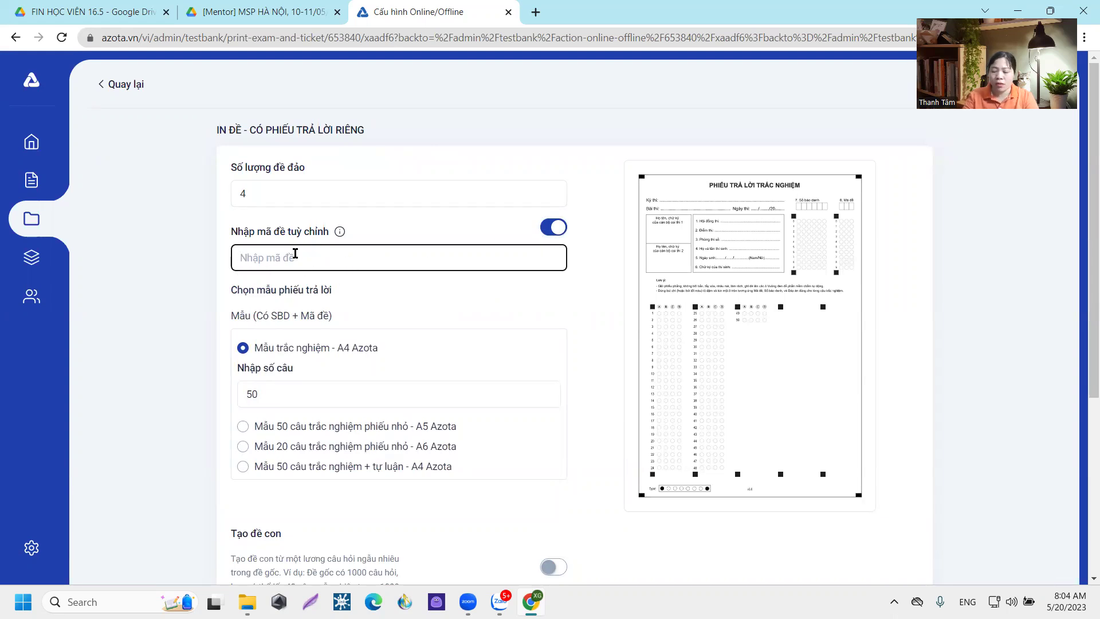
Try 101 as the custom exam code, with and without a trailing separator, and clear the entry.
type("101")
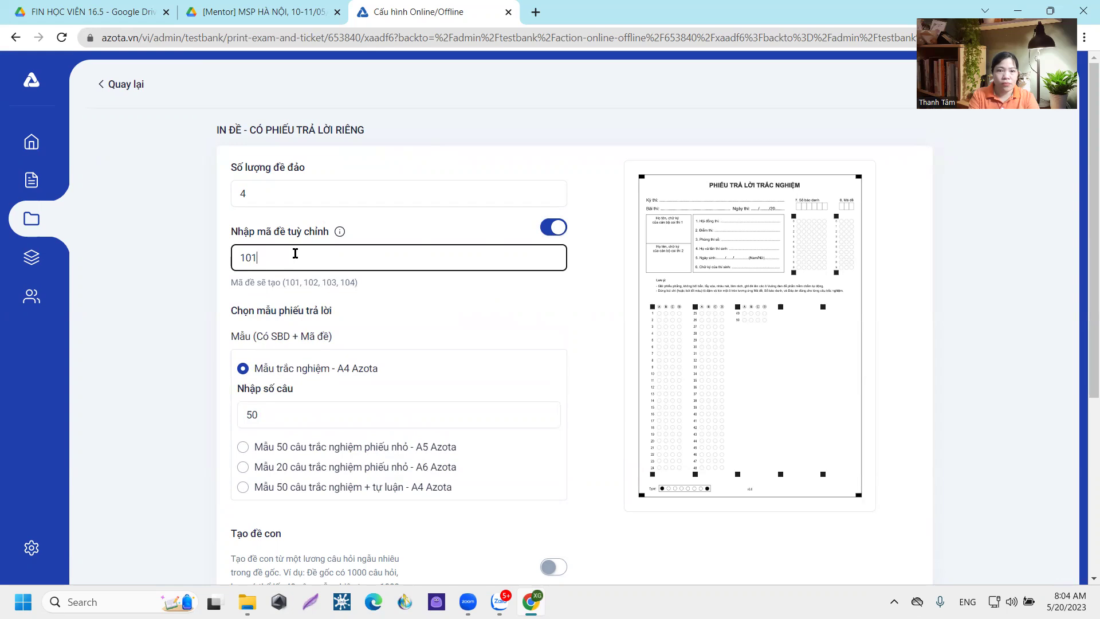
type(",")
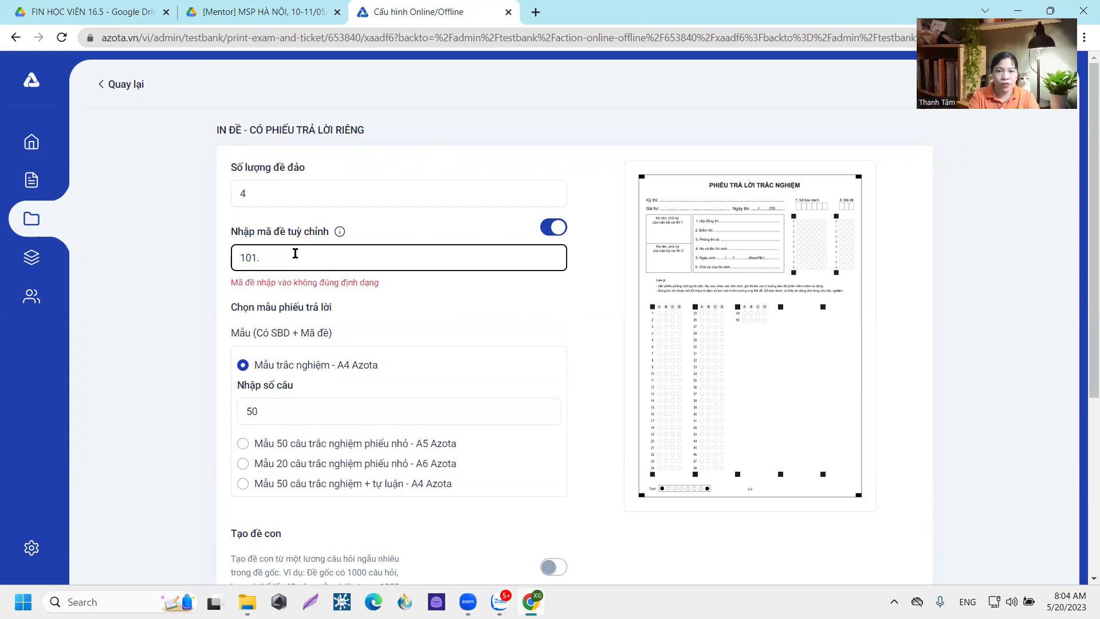
key("BackSpace")
type("m")
key("BackSpace")
key("BackSpace")
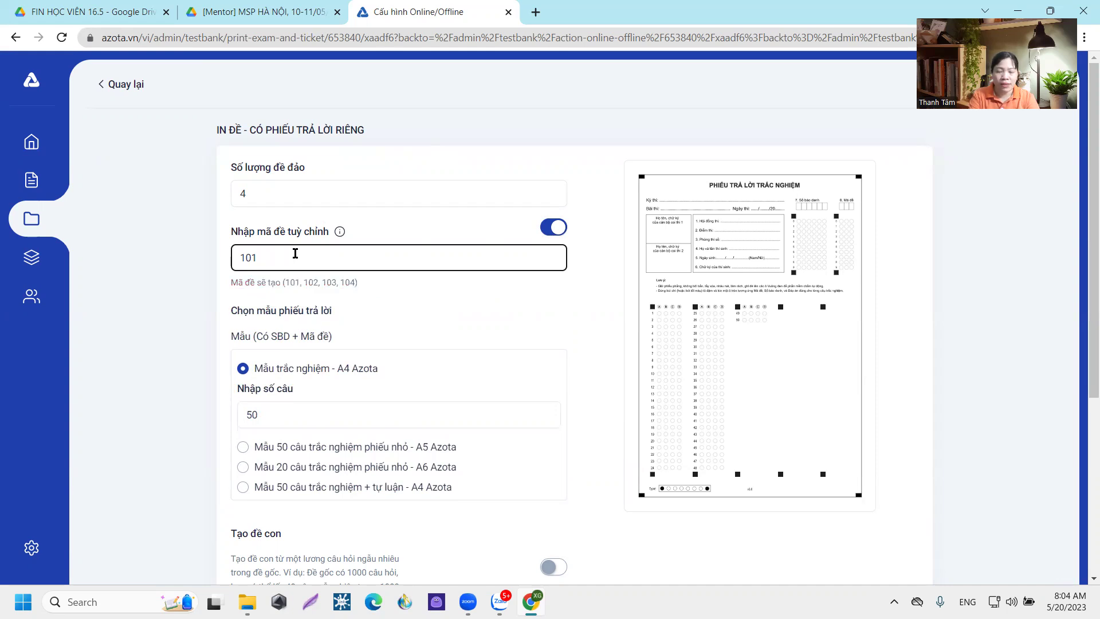
type(",")
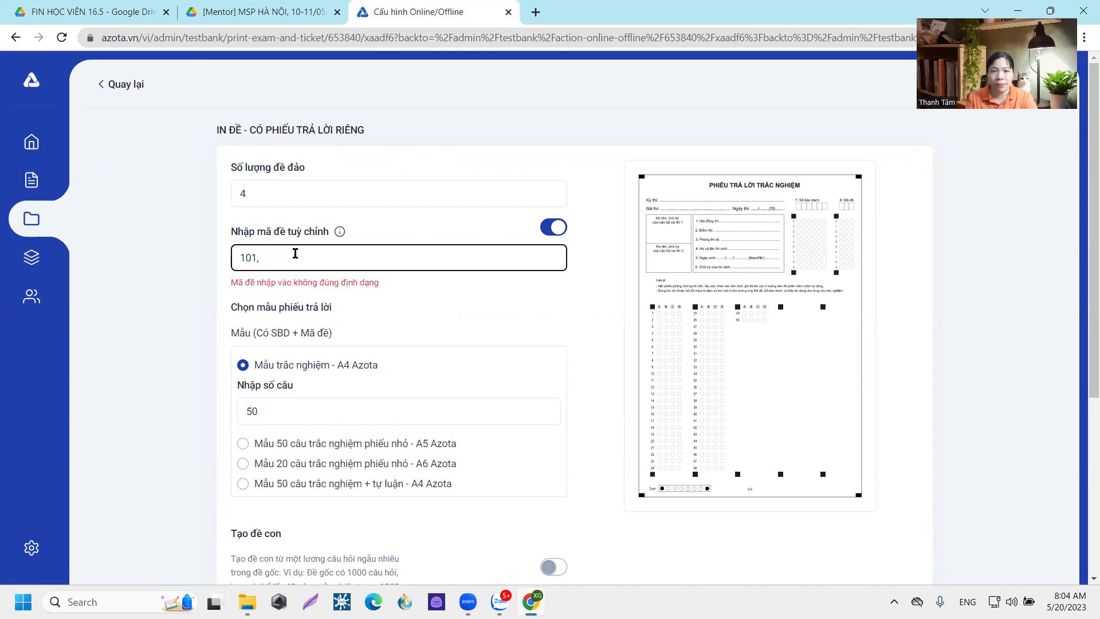
key("BackSpace")
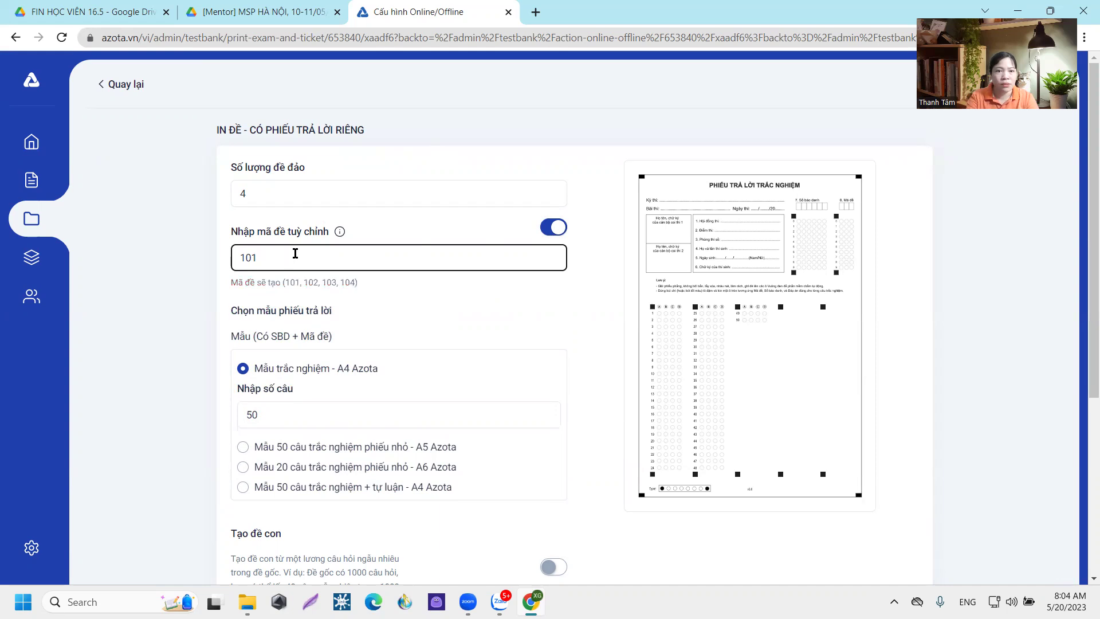
key("BackSpace")
key("BackSpace")
key("BackSpace")
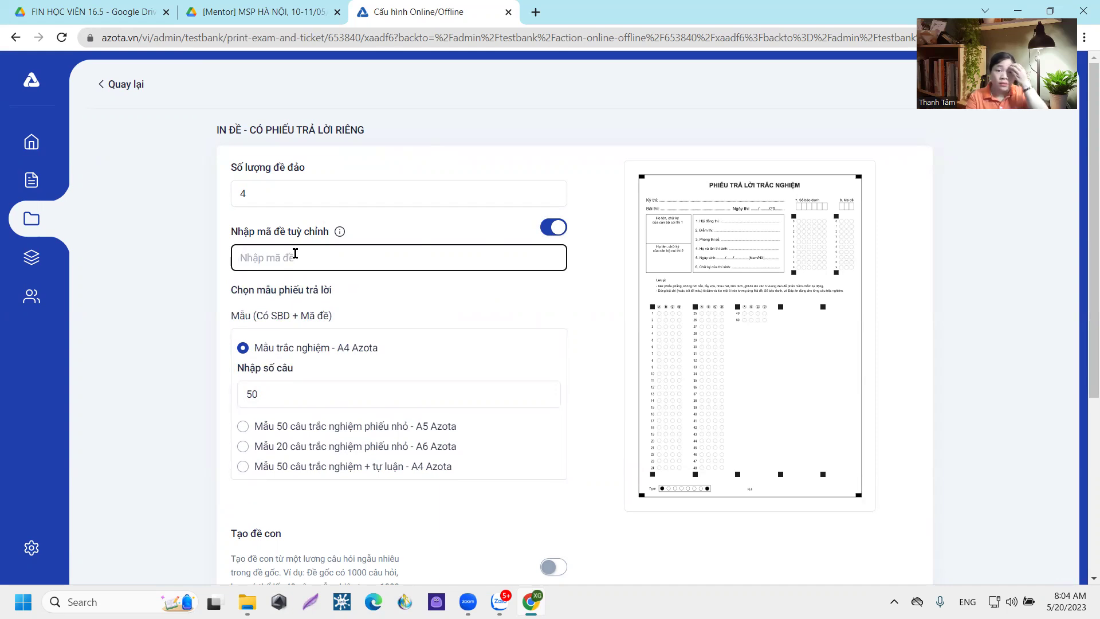
Try the bracketed list (101,102,103,104) as the custom exam codes and clear it.
type("(101")
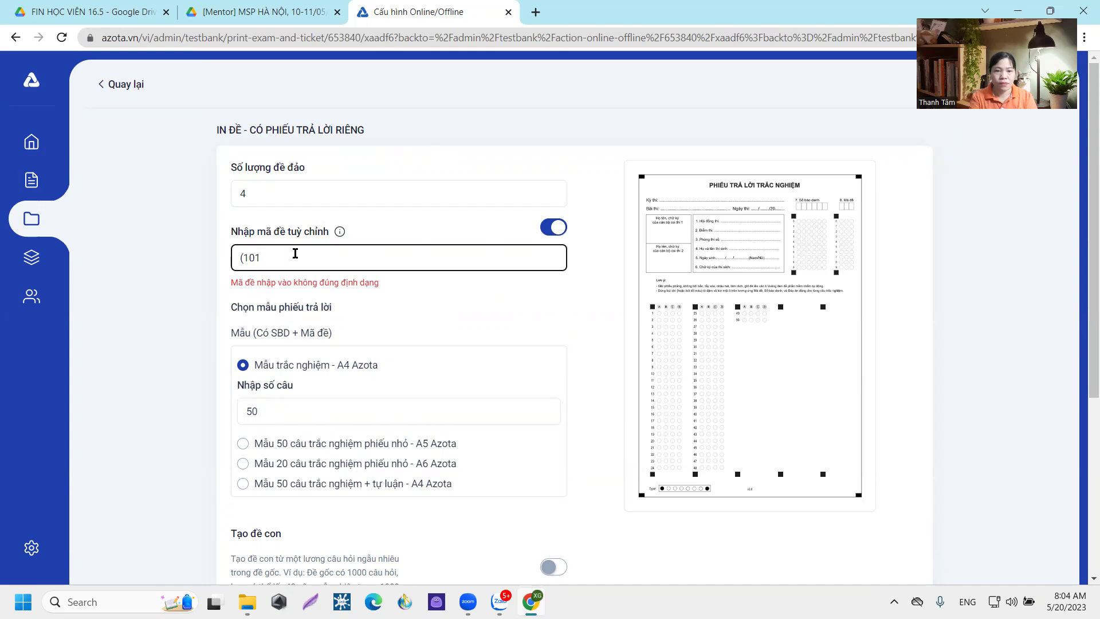
type(",102,103,1")
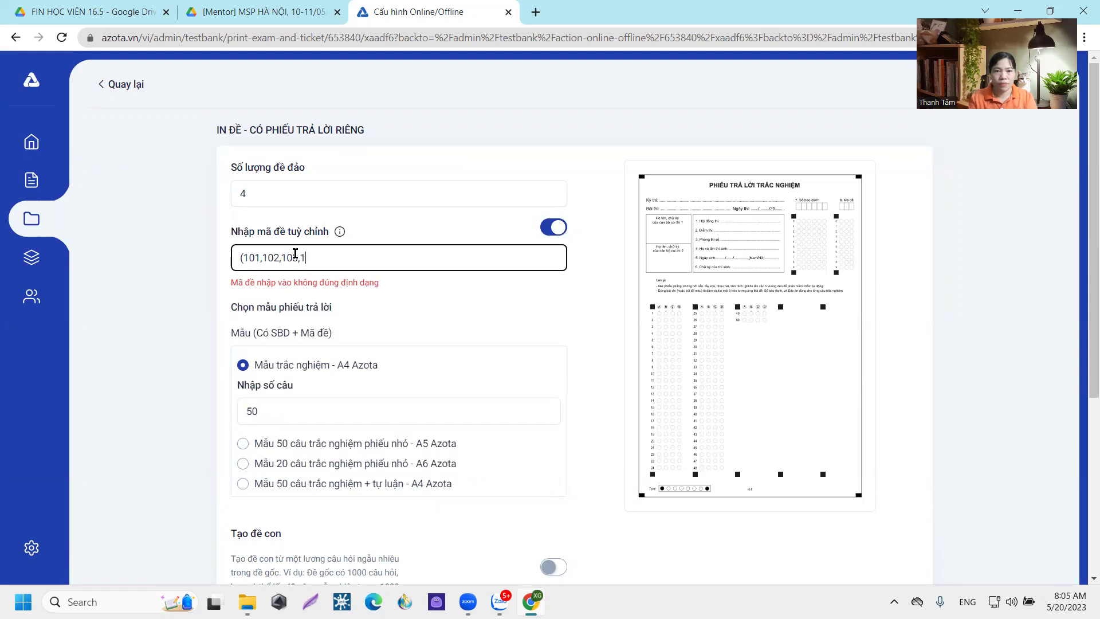
type("04")
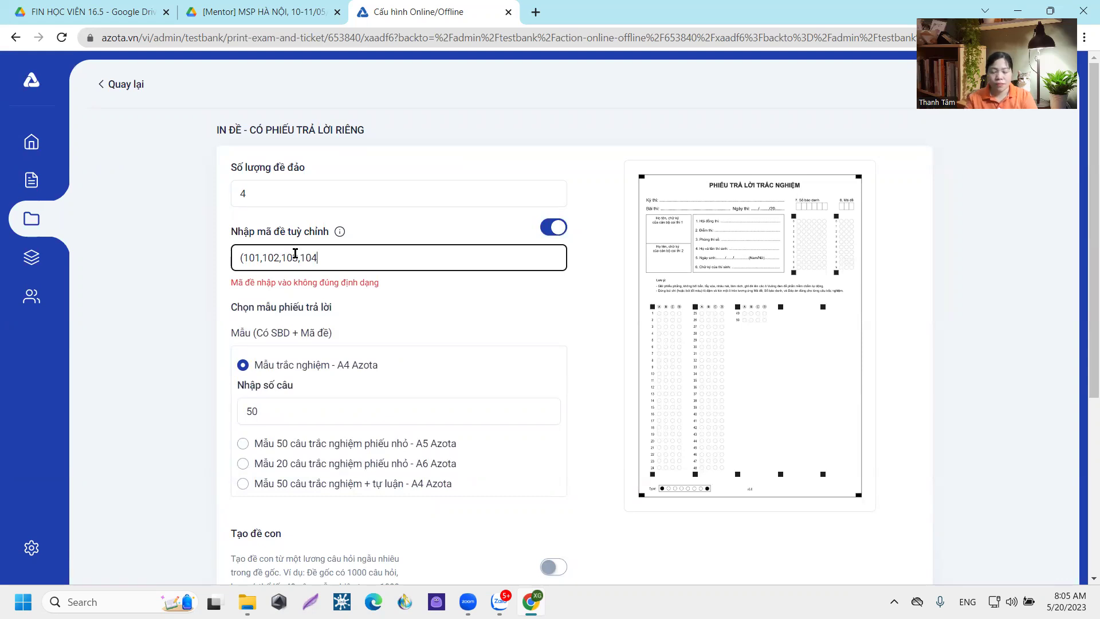
type(")")
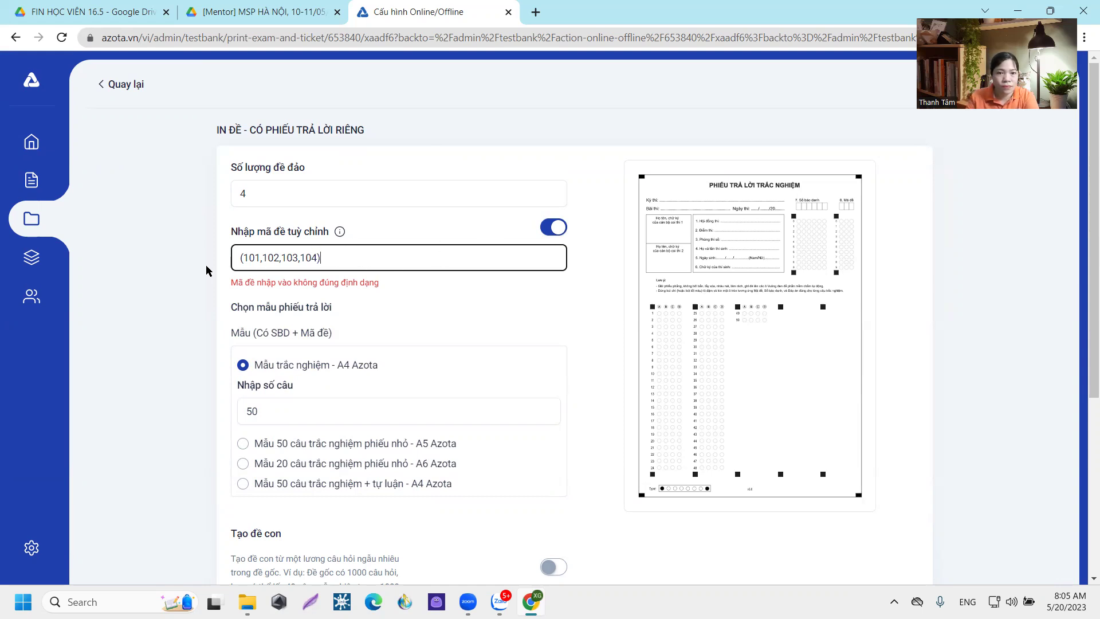
key("ctrl+a")
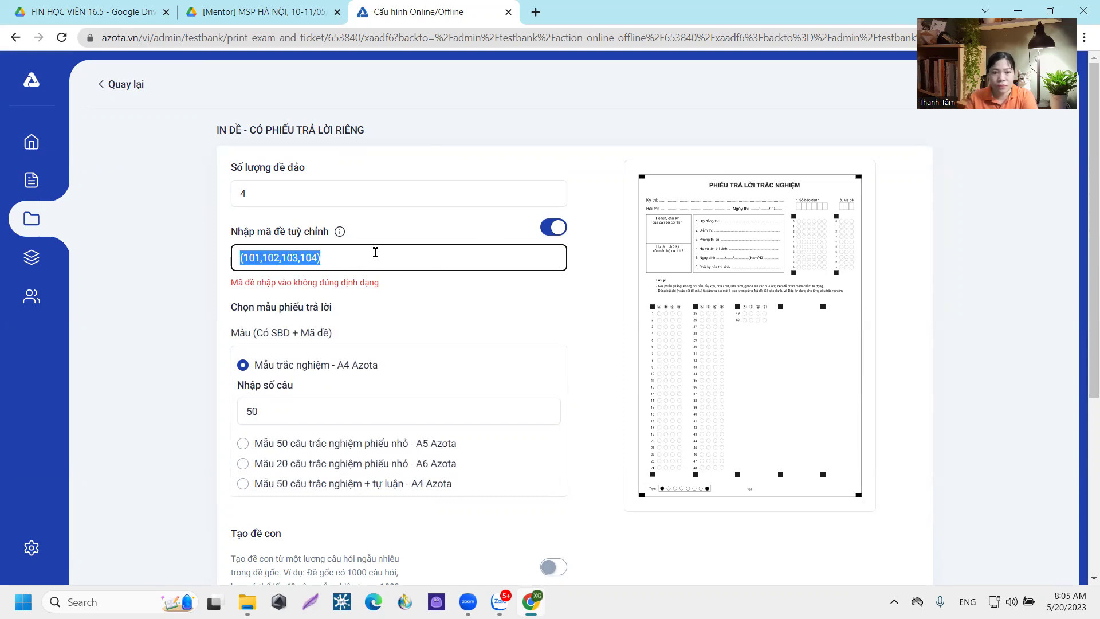
key("BackSpace")
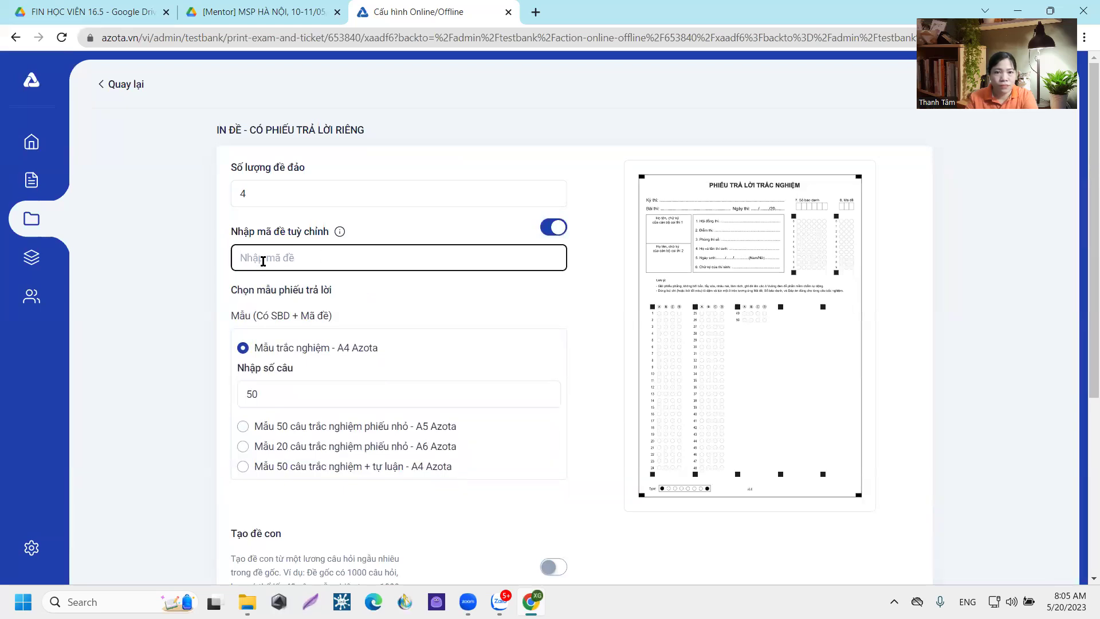
Try a custom exam code with a letter prefix, T10, and clear it.
type("T")
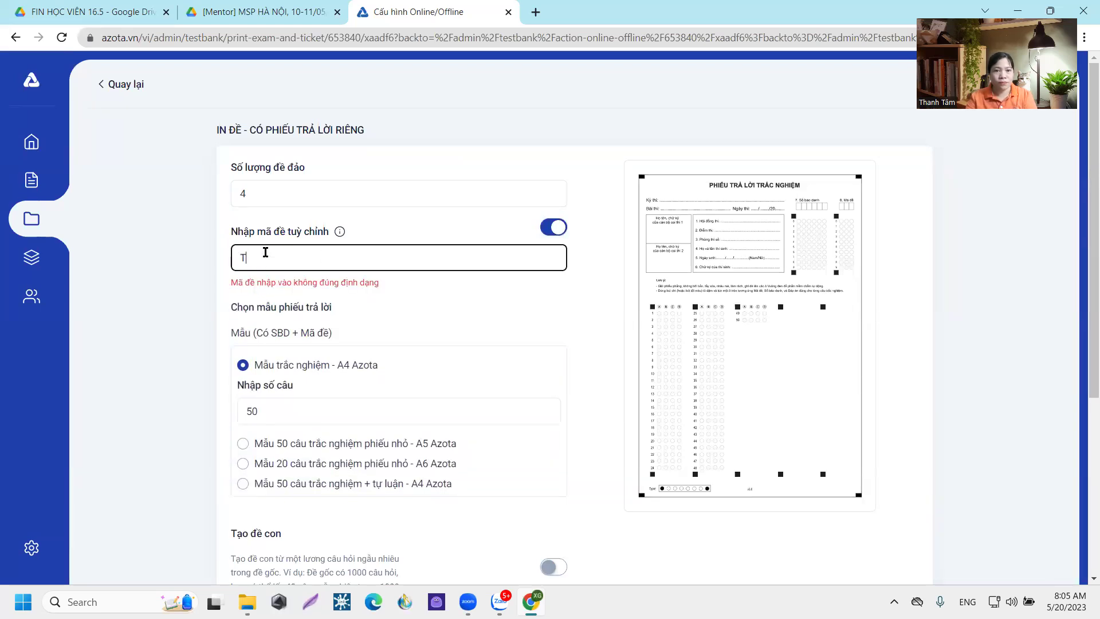
type("10")
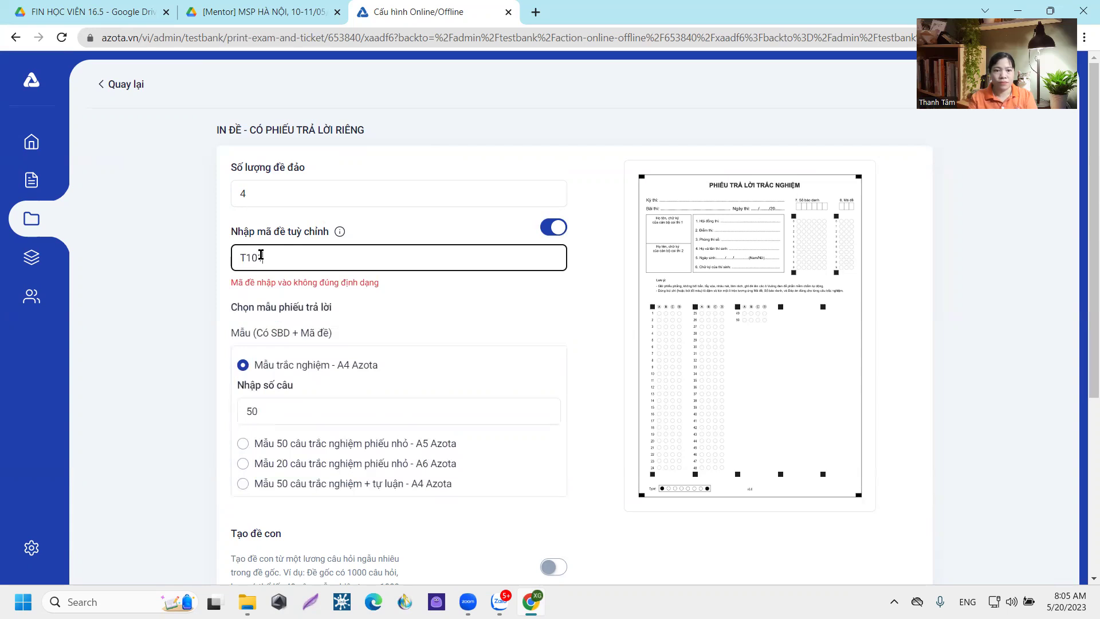
key("BackSpace")
key("BackSpace")
key("BackSpace")
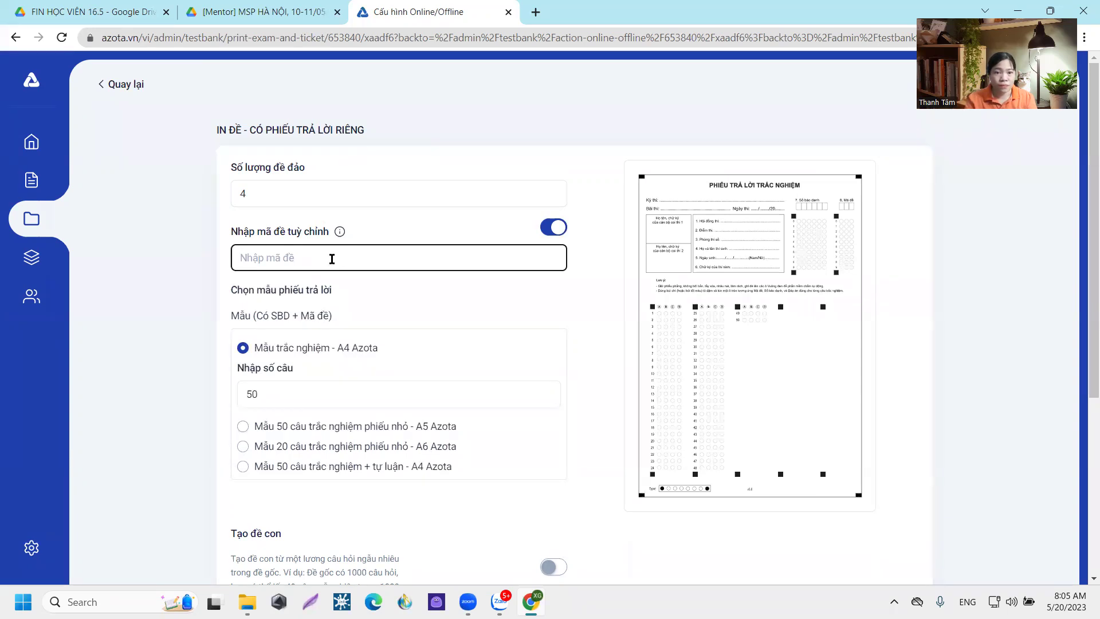
scroll(369, 422, "down", 2)
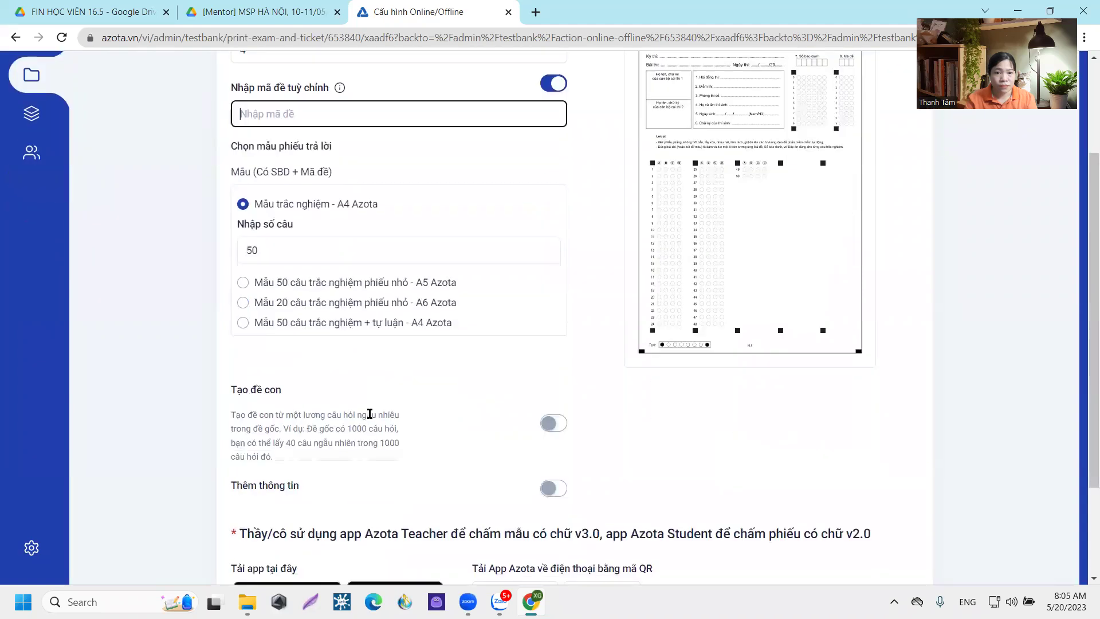
Generate the exam and answer-sheet files for printing and download the exam file (File đề thi).
scroll(370, 414, "down", 2)
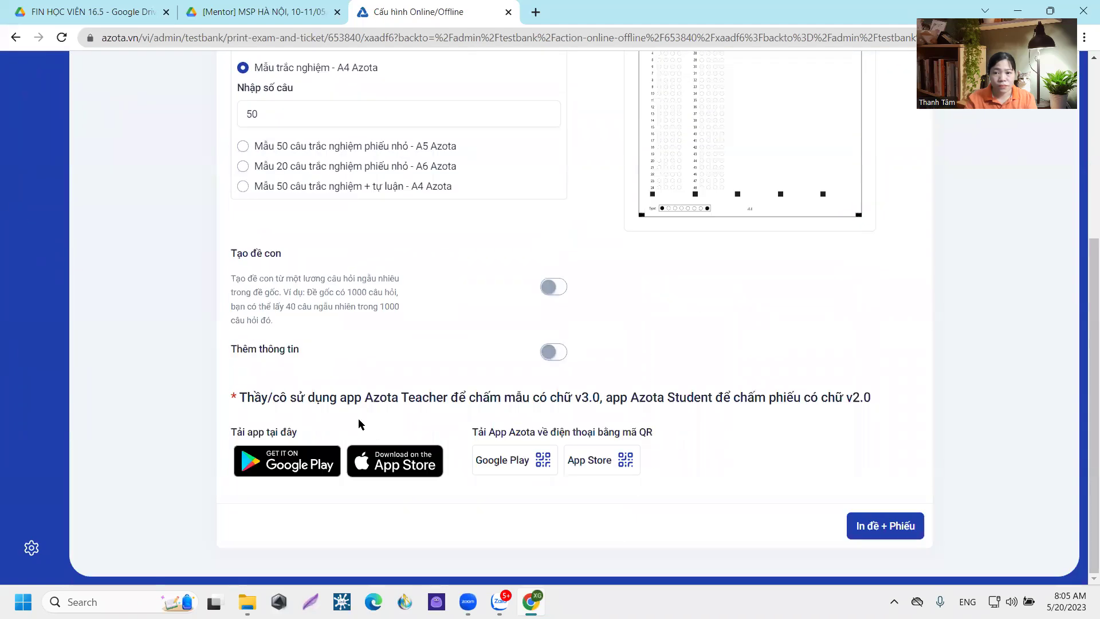
left_click(897, 530)
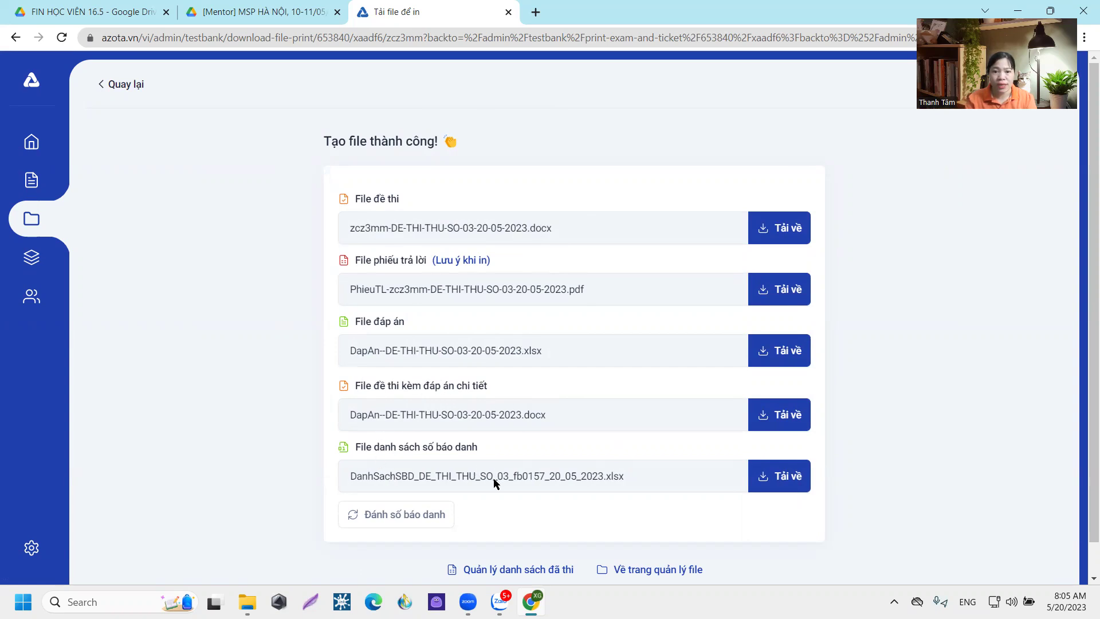
left_click(792, 232)
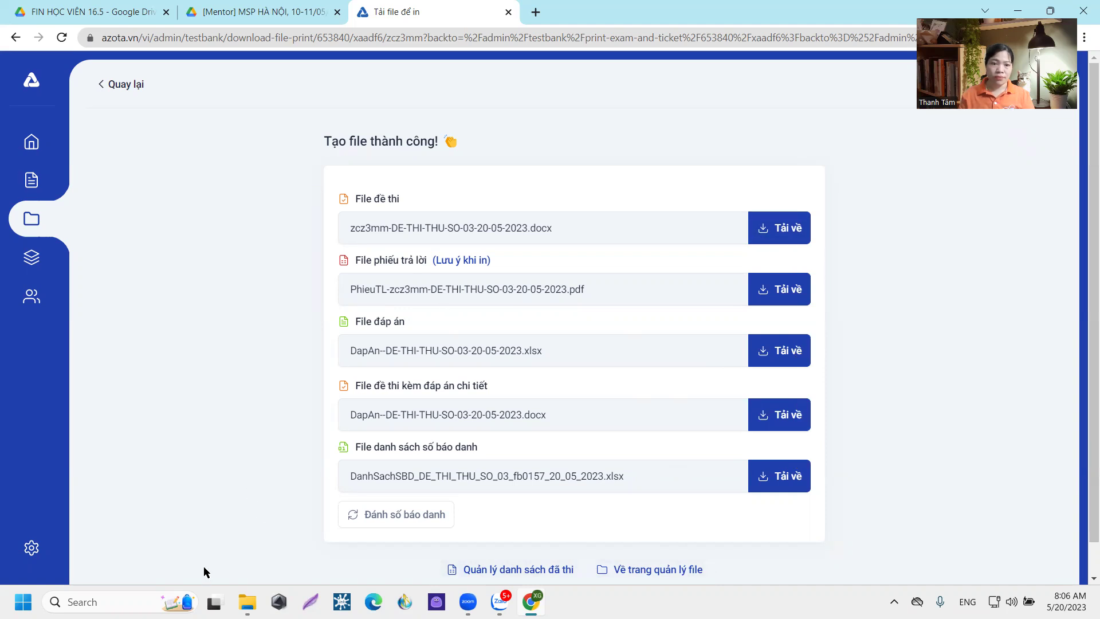
Switch to File Explorer, open the DE_THI_THU_SO_03_20_05_2023_offline_test archive from Downloads, and enter its DOCS folder.
key("alt+Tab")
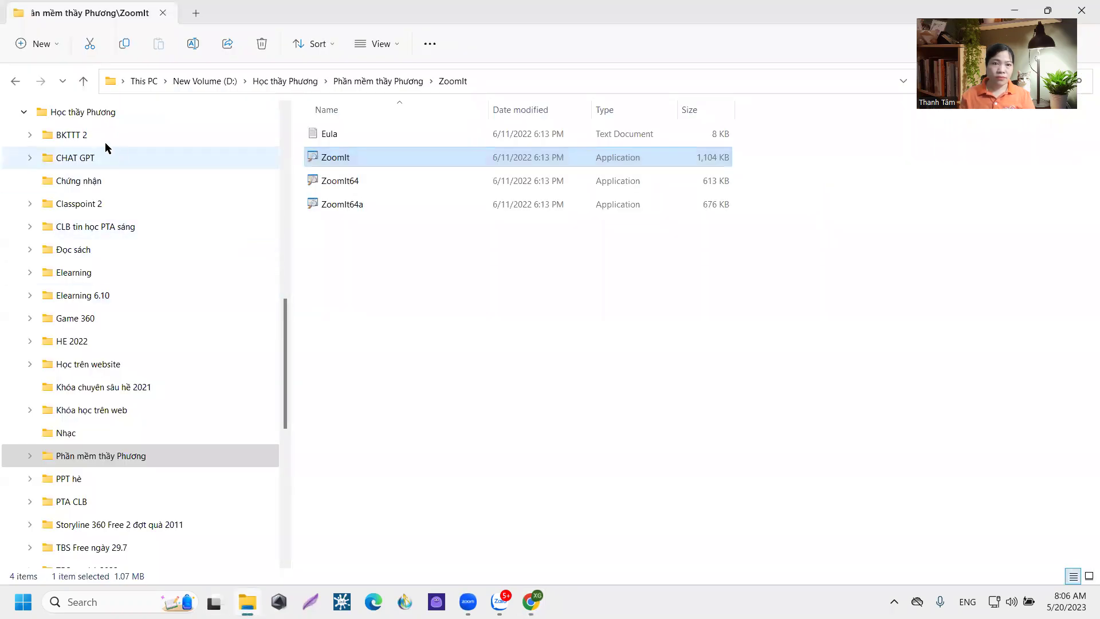
scroll(131, 160, "up", 3)
scroll(143, 172, "up", 8)
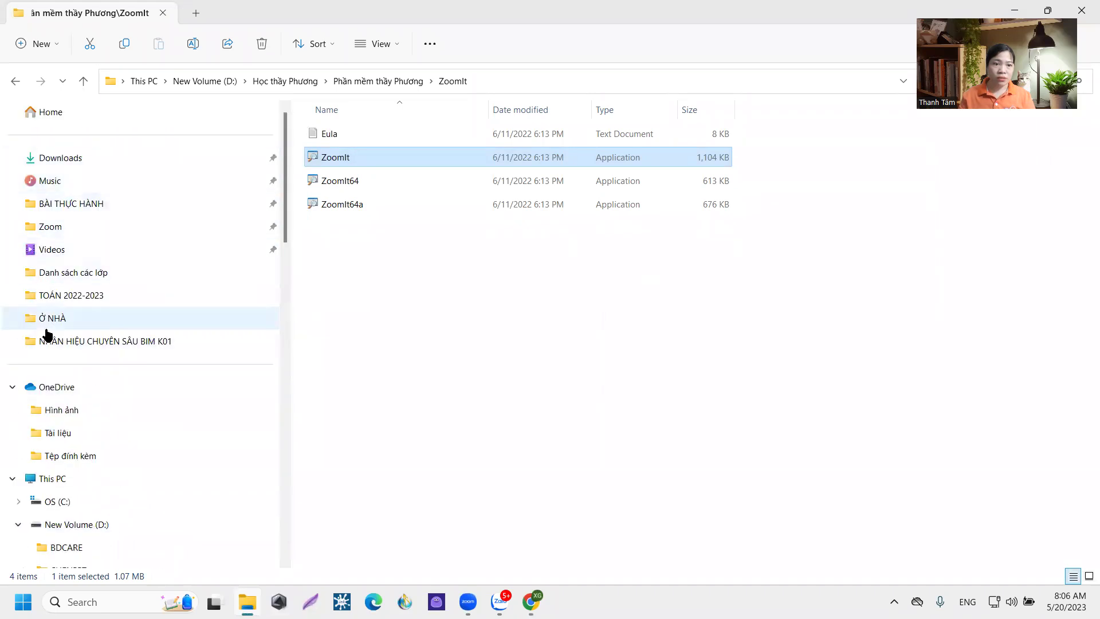
left_click(60, 157)
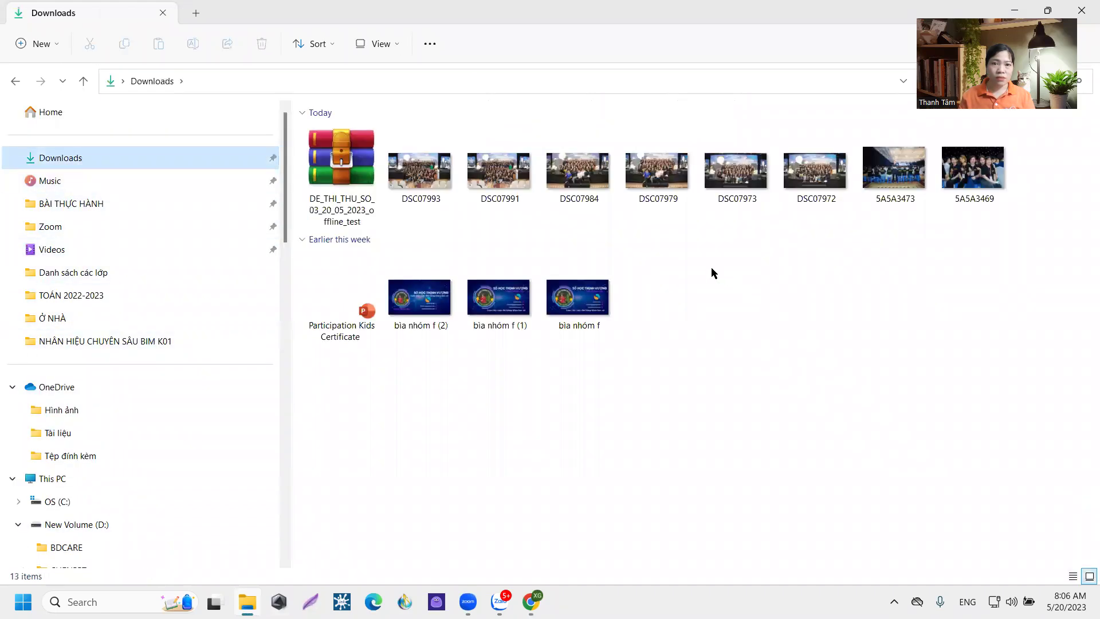
double_click(347, 166)
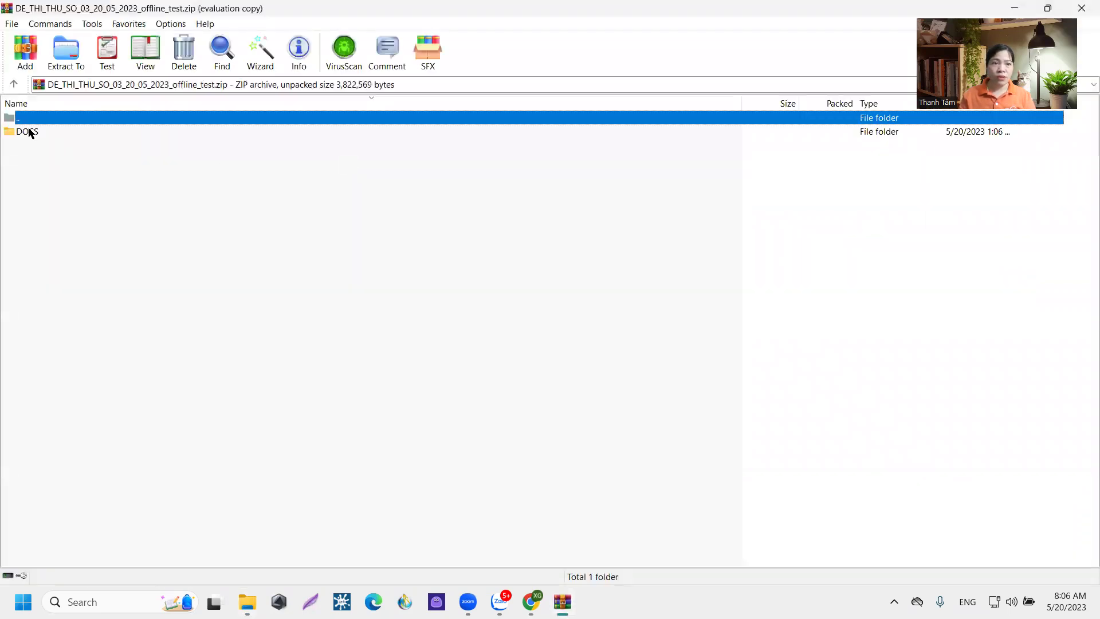
double_click(28, 131)
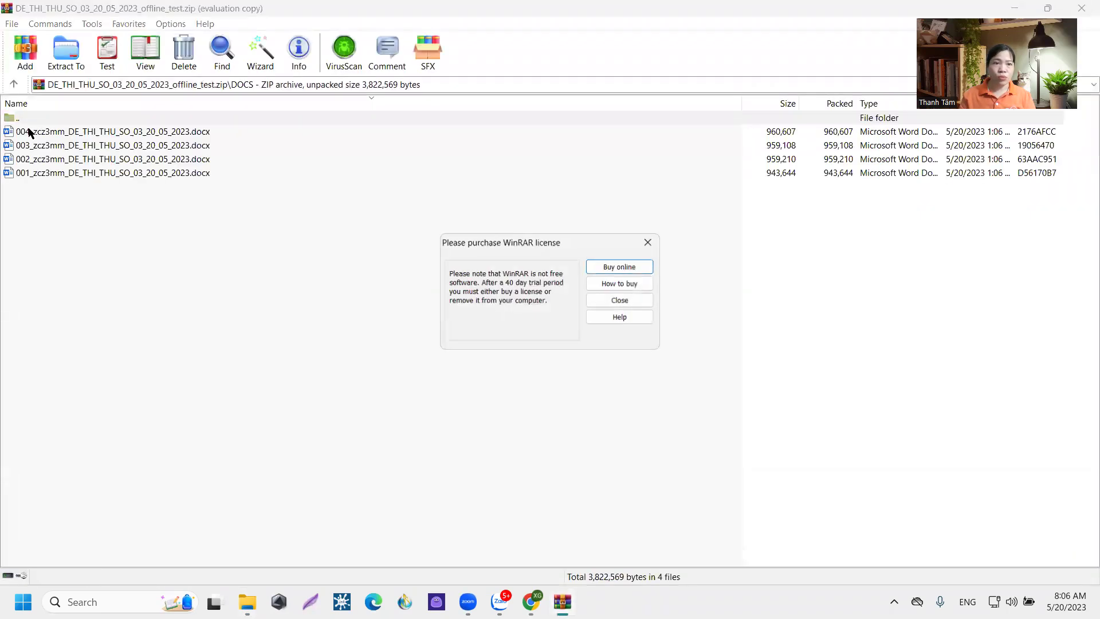
left_click(611, 299)
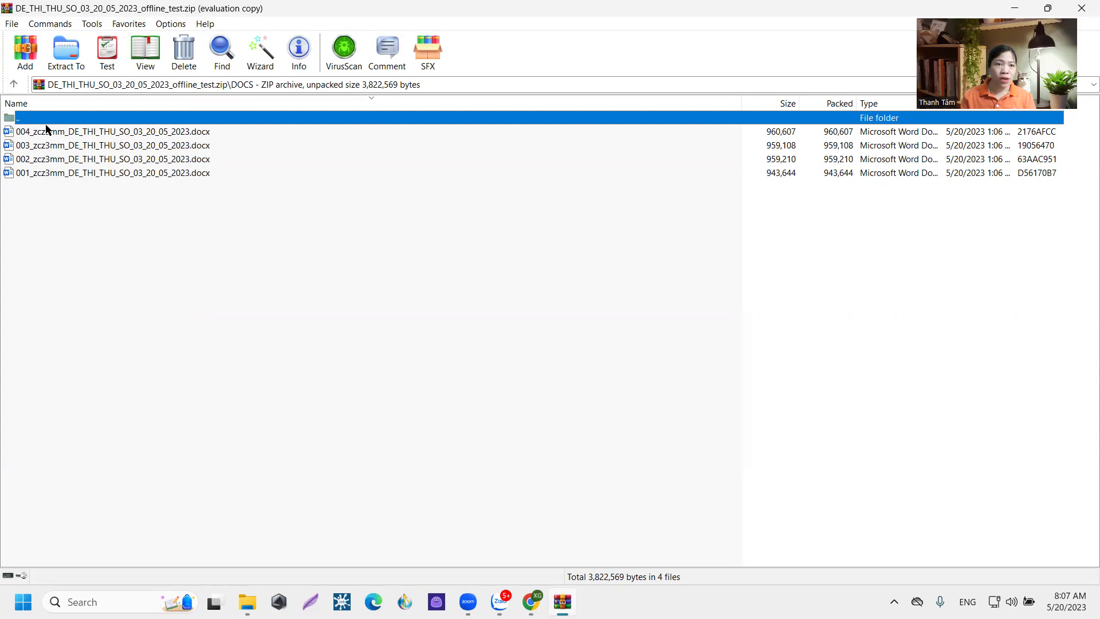
Open 001_zcz3mm_DE_THI_THU_SO_03_20_05_2023.docx from the archive in Word and look through the questions of exam version 001.
left_click(46, 174)
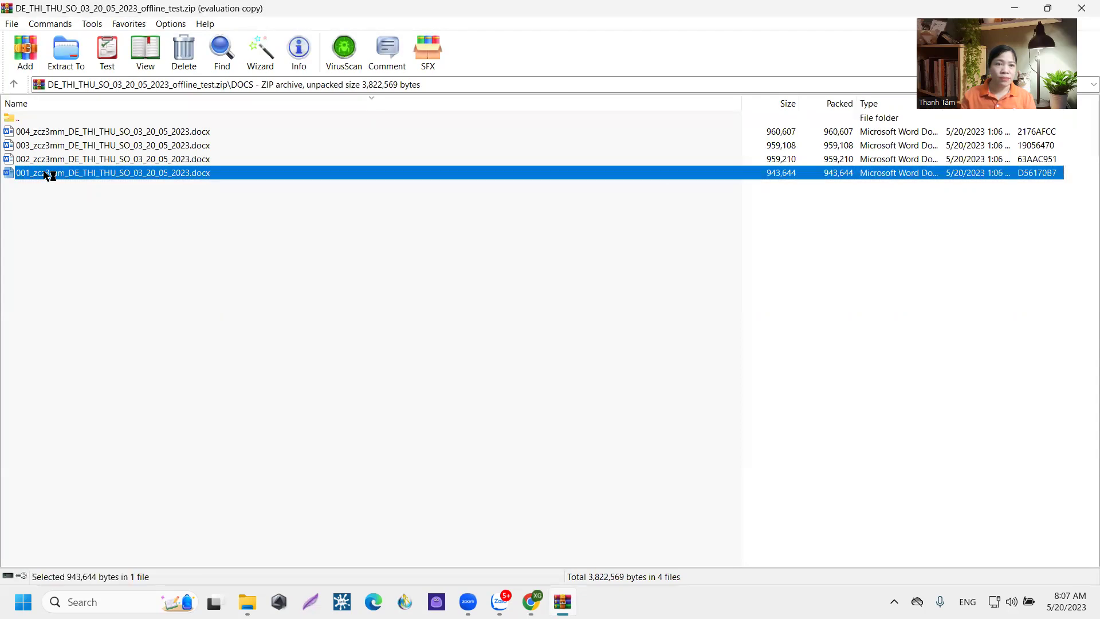
double_click(46, 173)
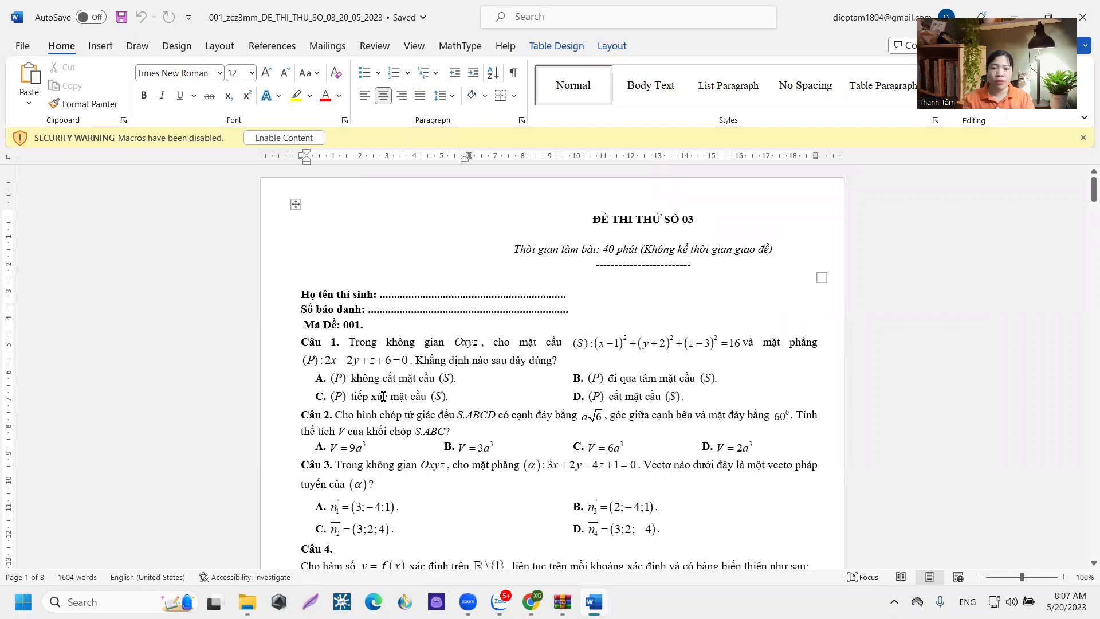
scroll(392, 401, "down", 20)
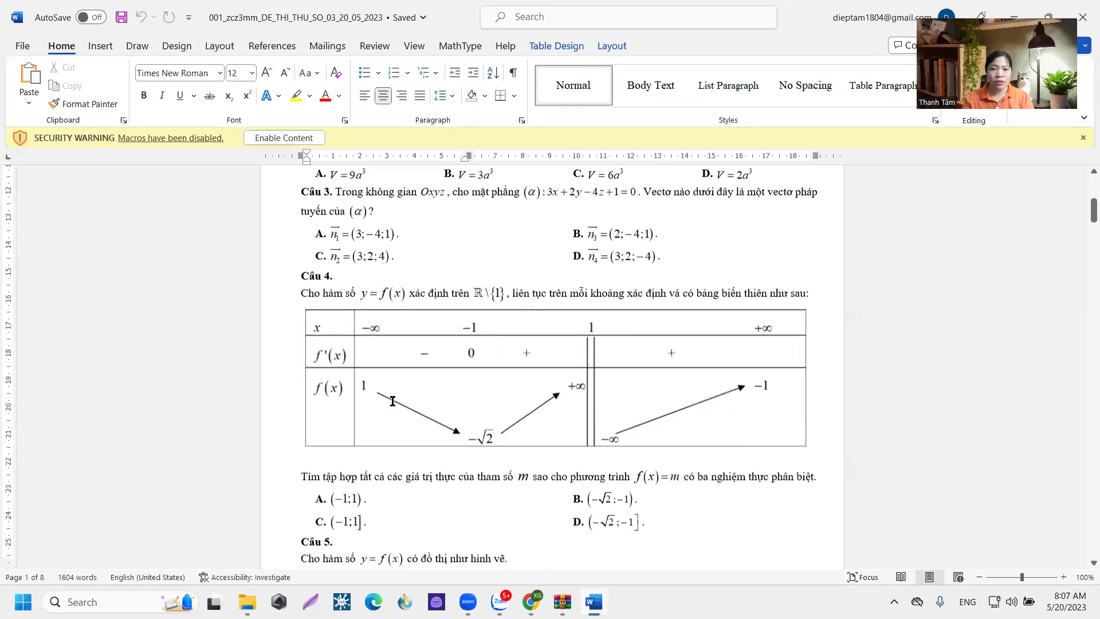
scroll(393, 403, "down", 20)
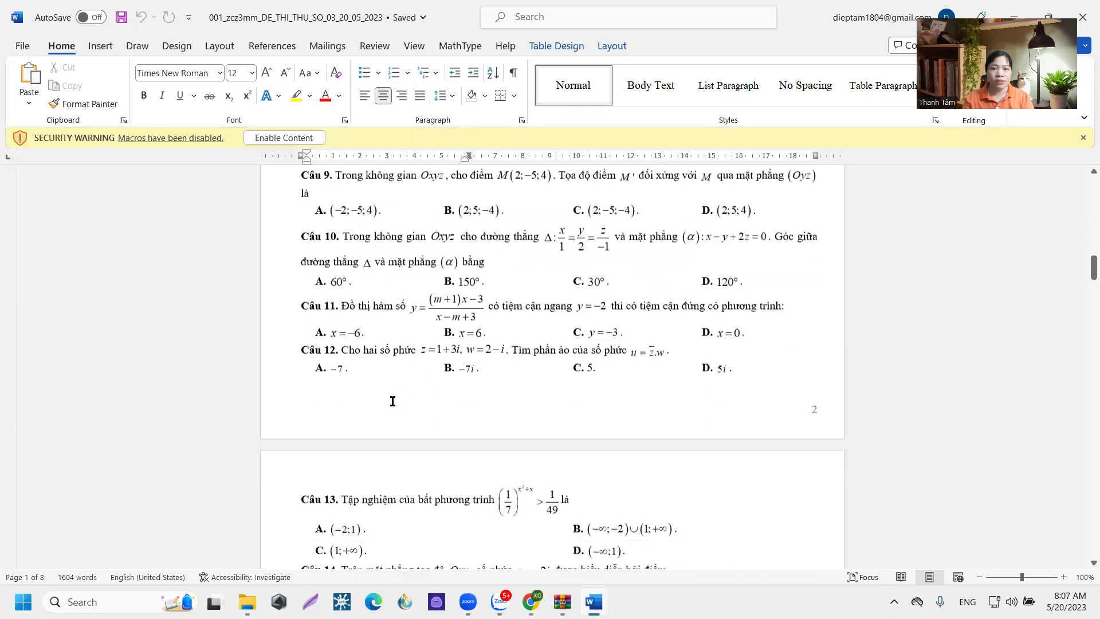
scroll(394, 401, "down", 6)
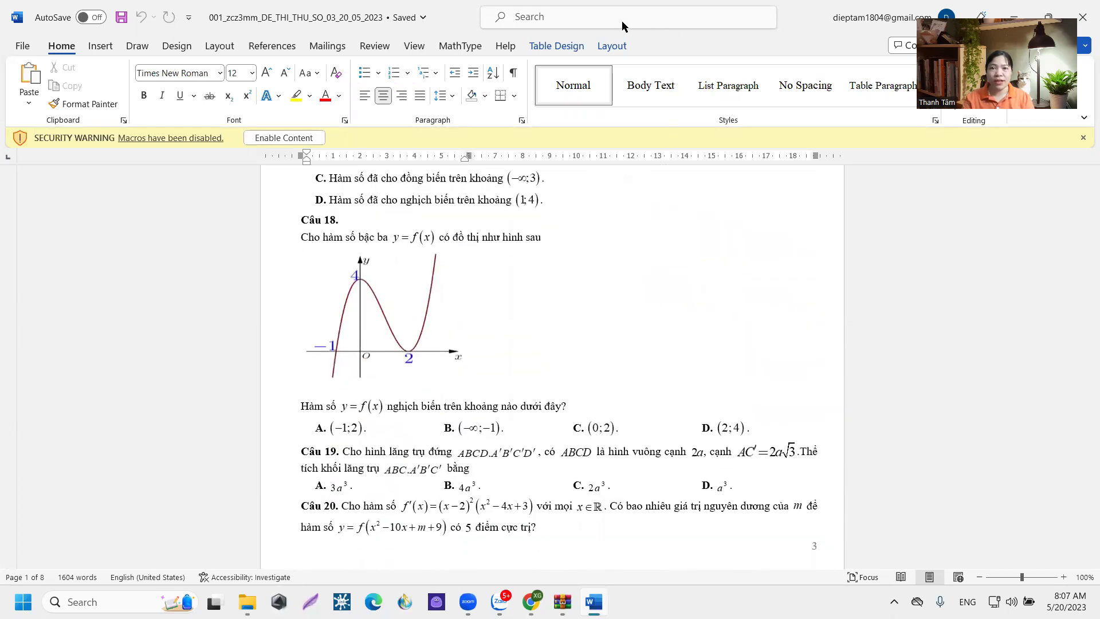